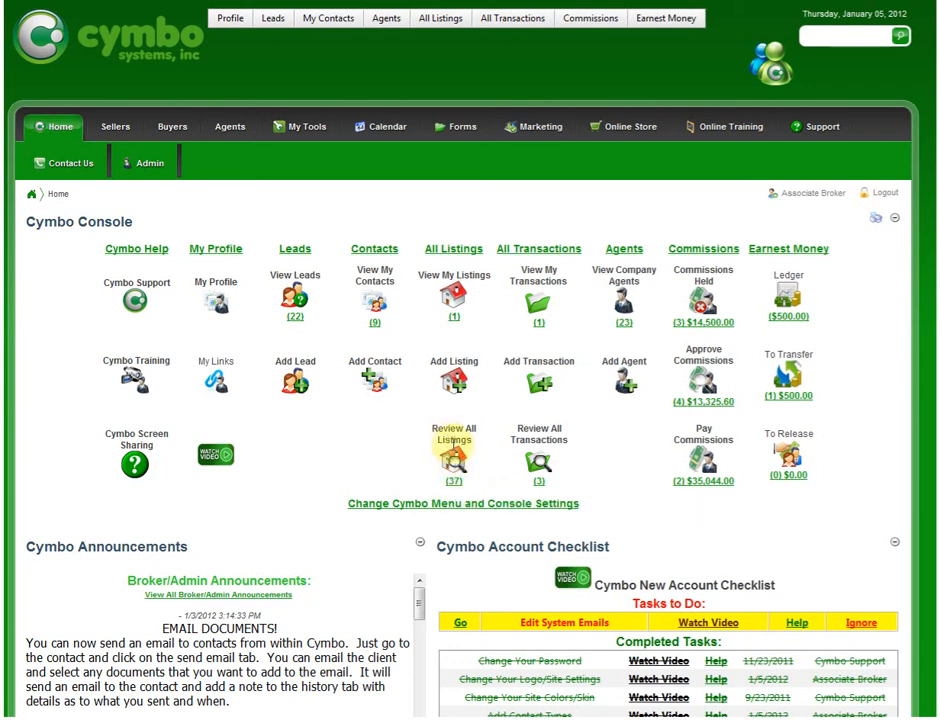
Open the active East Office listing expiring 12/16/2012 from the company listings needing review.
left_click(453, 462)
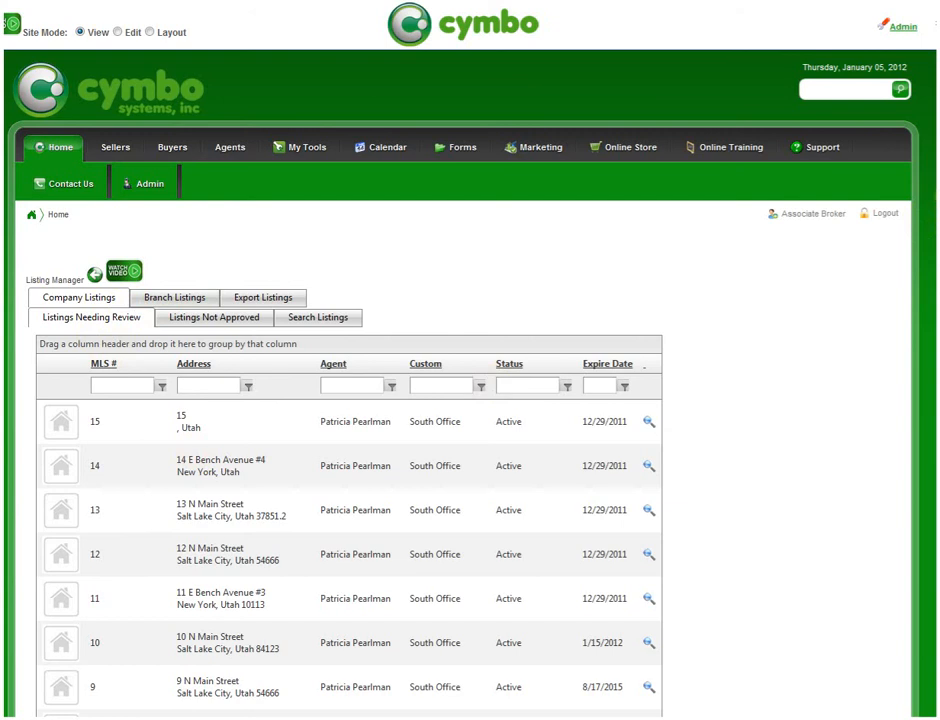
scroll(350, 400, "down", 8)
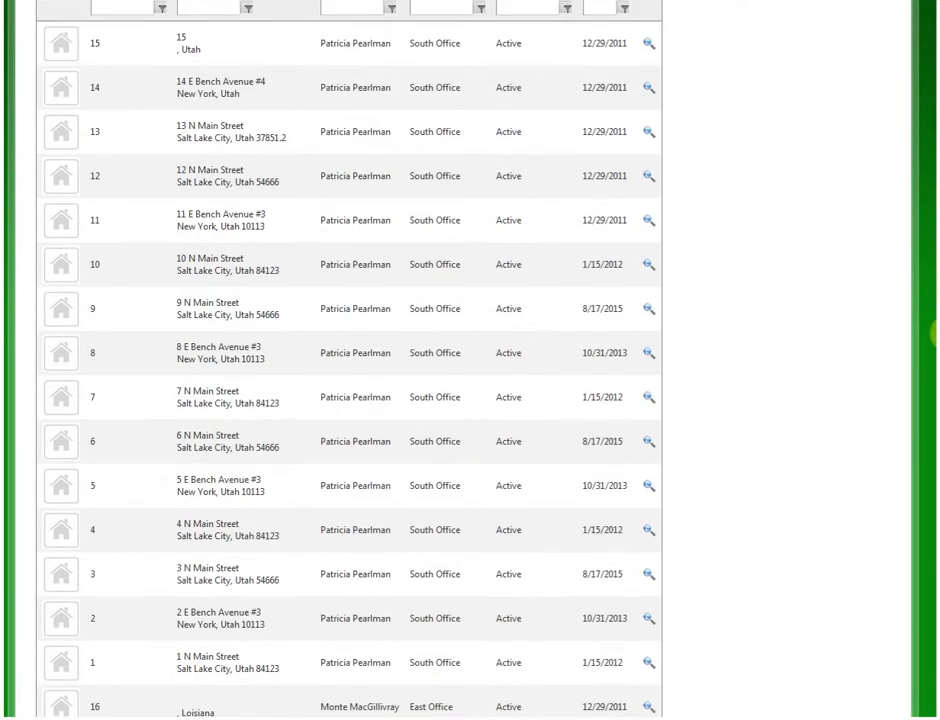
scroll(350, 360, "down", 15)
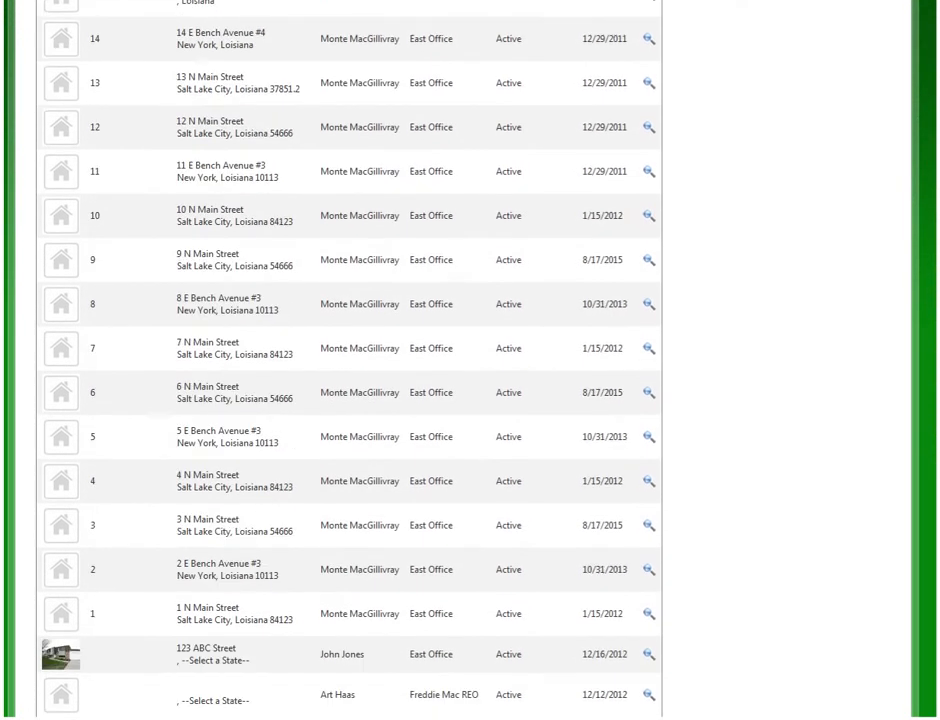
scroll(350, 360, "down", 3)
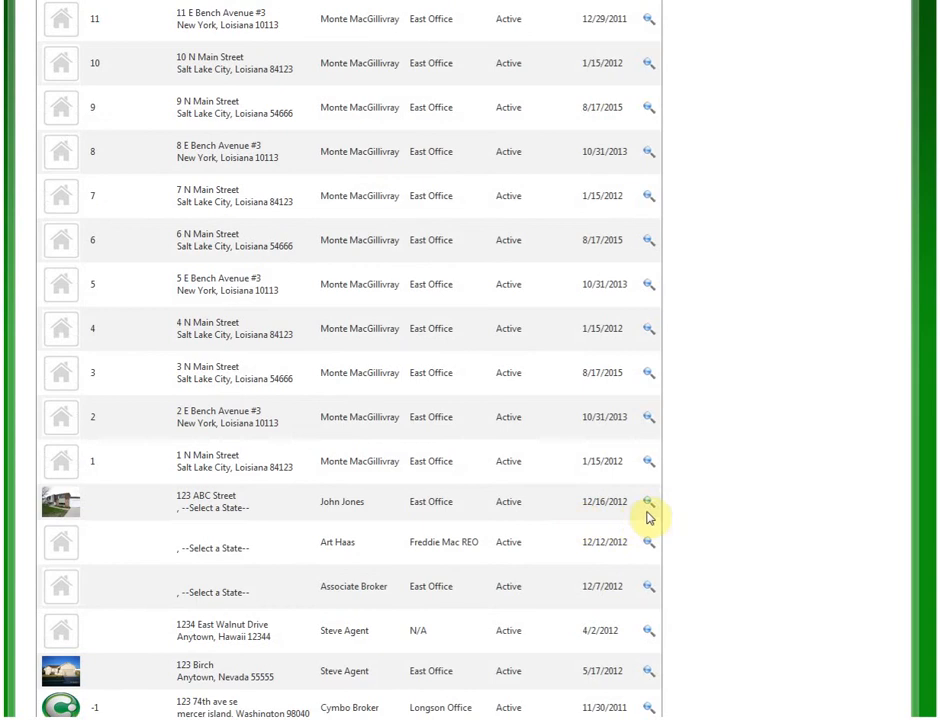
left_click(648, 503)
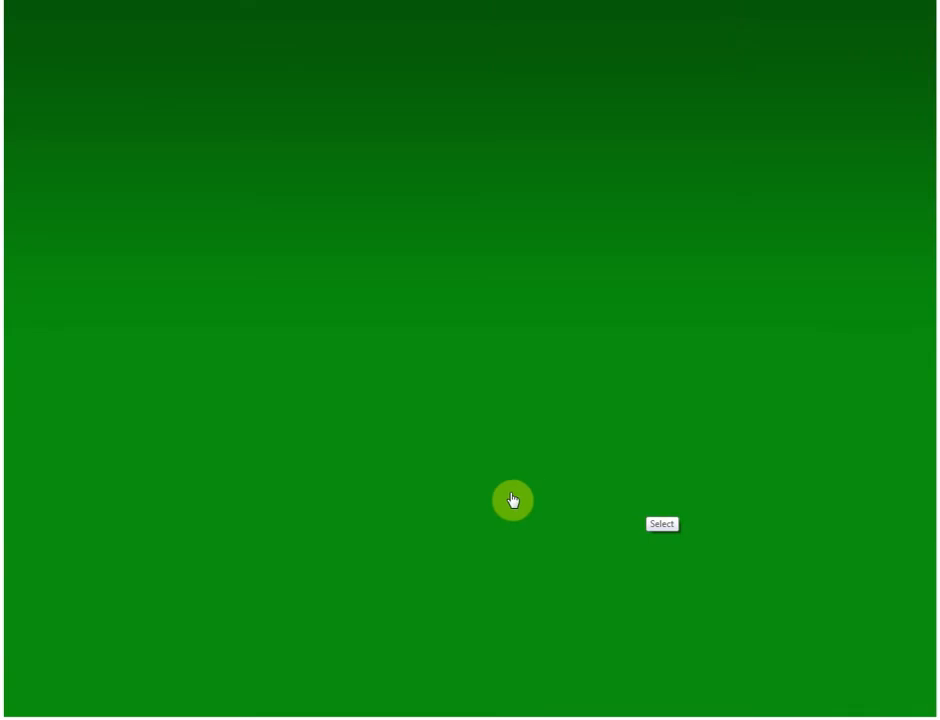
Examine the listing's property and seller info, photo, required documents and required tasks.
scroll(568, 399, "down", 4)
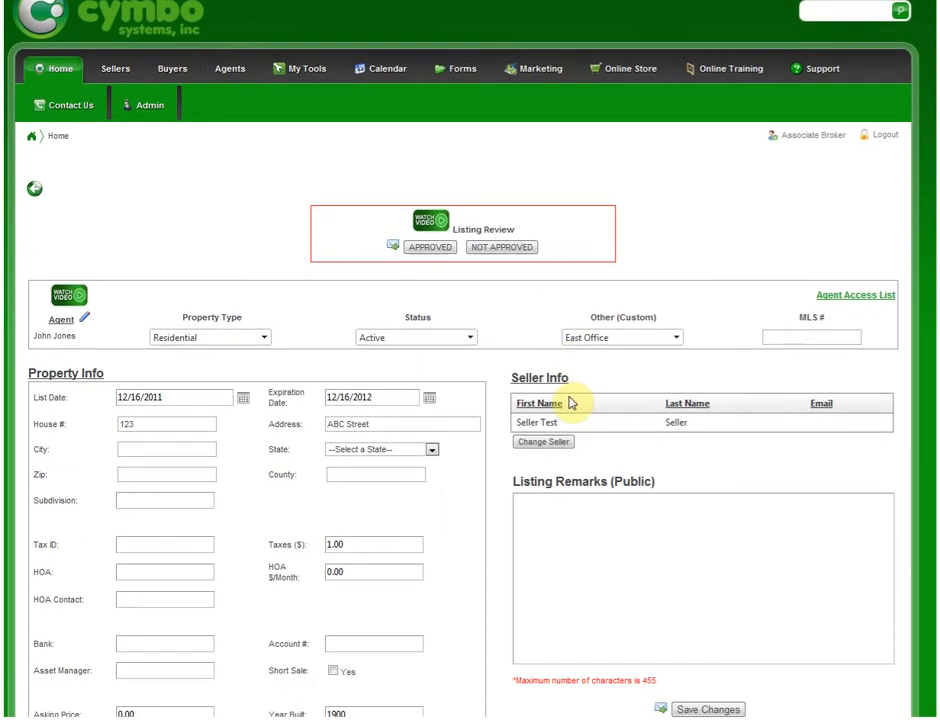
scroll(507, 382, "up", 1)
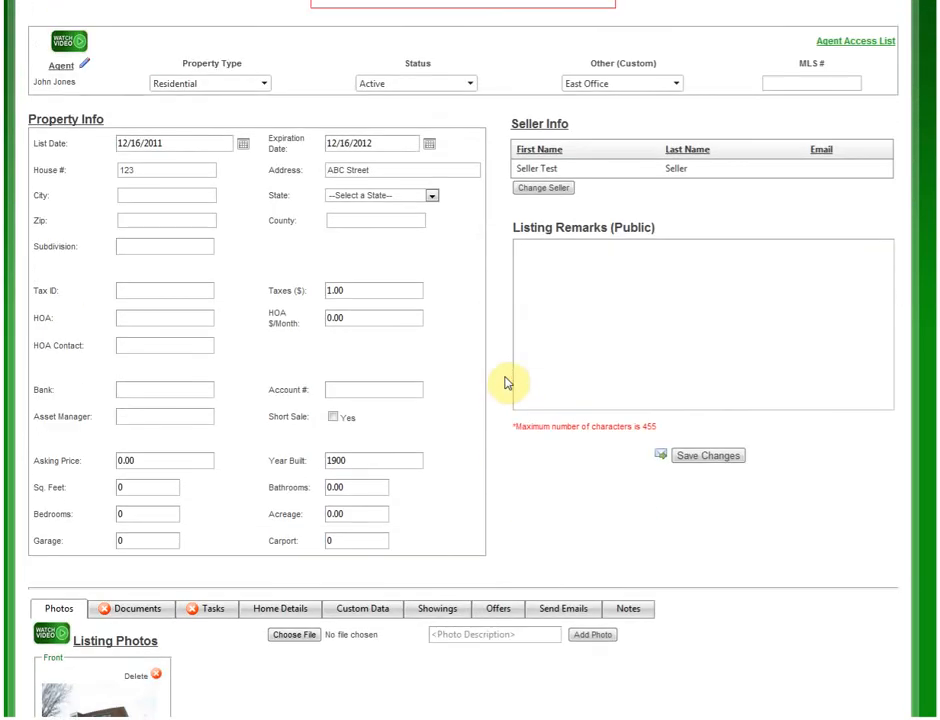
scroll(218, 120, "down", 2)
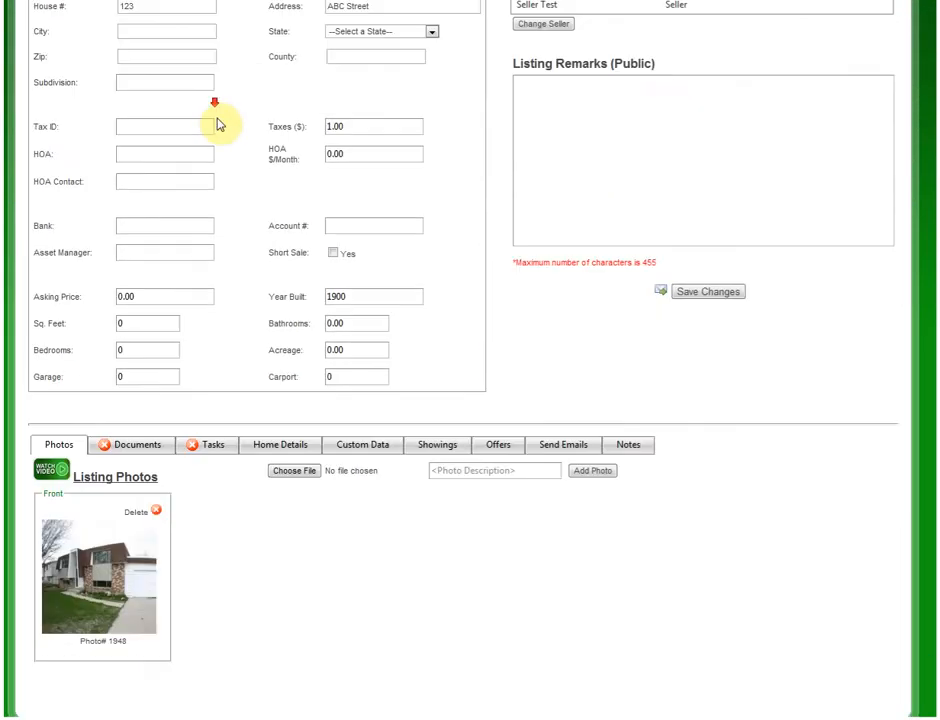
left_click(159, 432)
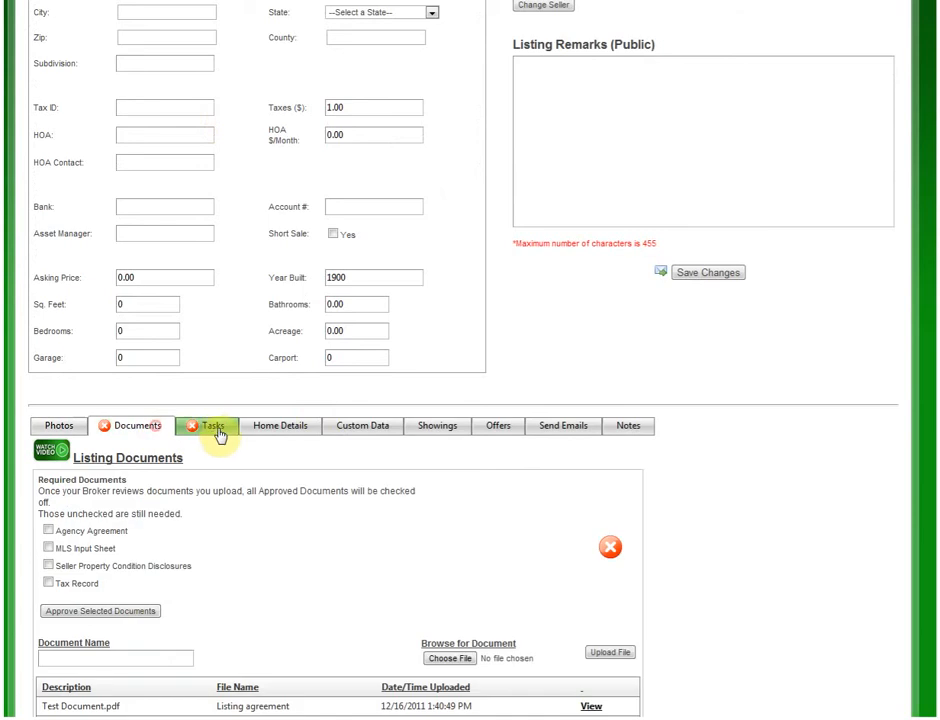
left_click(215, 430)
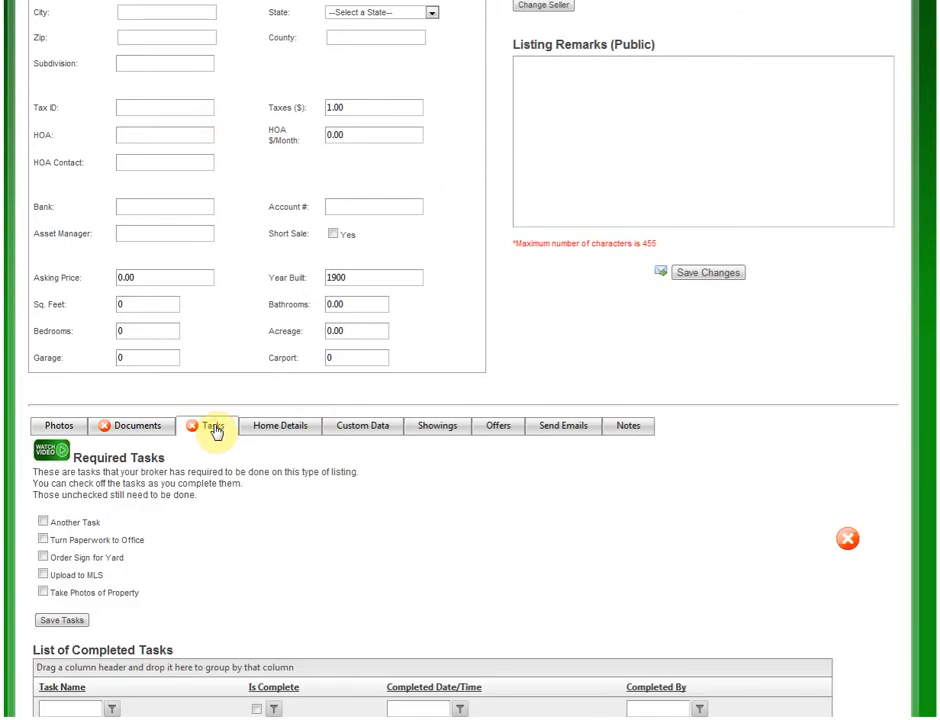
scroll(535, 560, "down", 1)
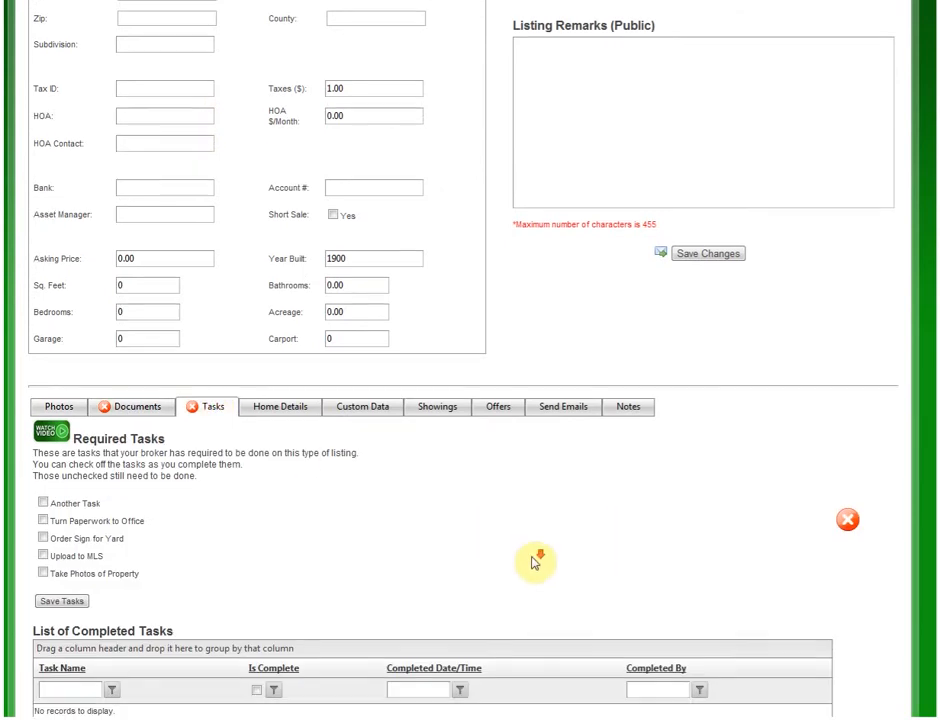
scroll(320, 500, "up", 1)
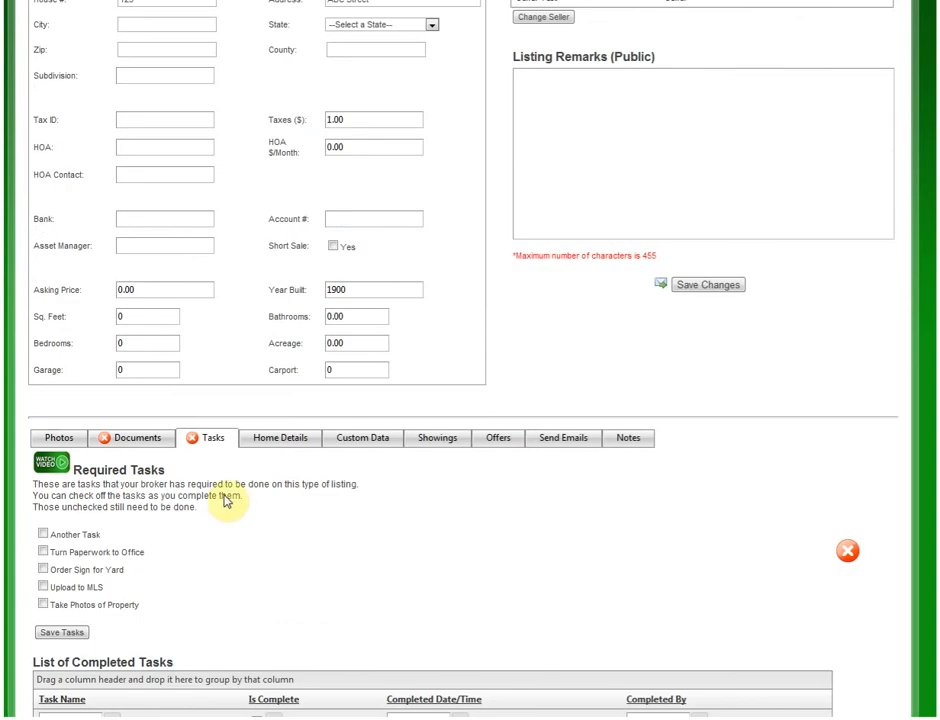
Compare the listing's uploaded files with its required documents and recheck the required tasks before returning to the listings needing review.
left_click(116, 444)
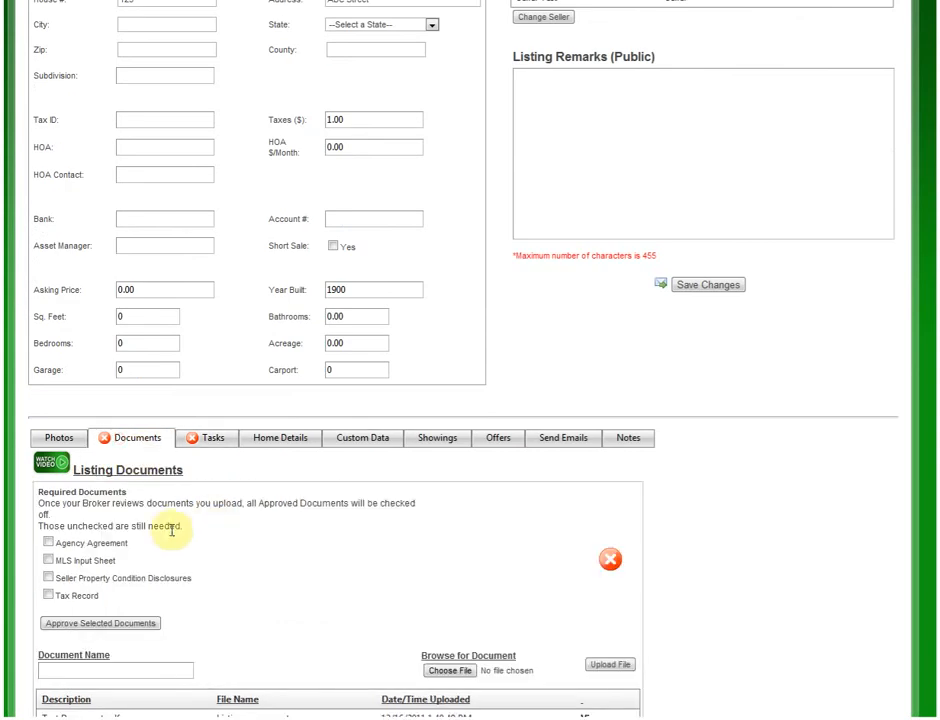
scroll(205, 570, "down", 1)
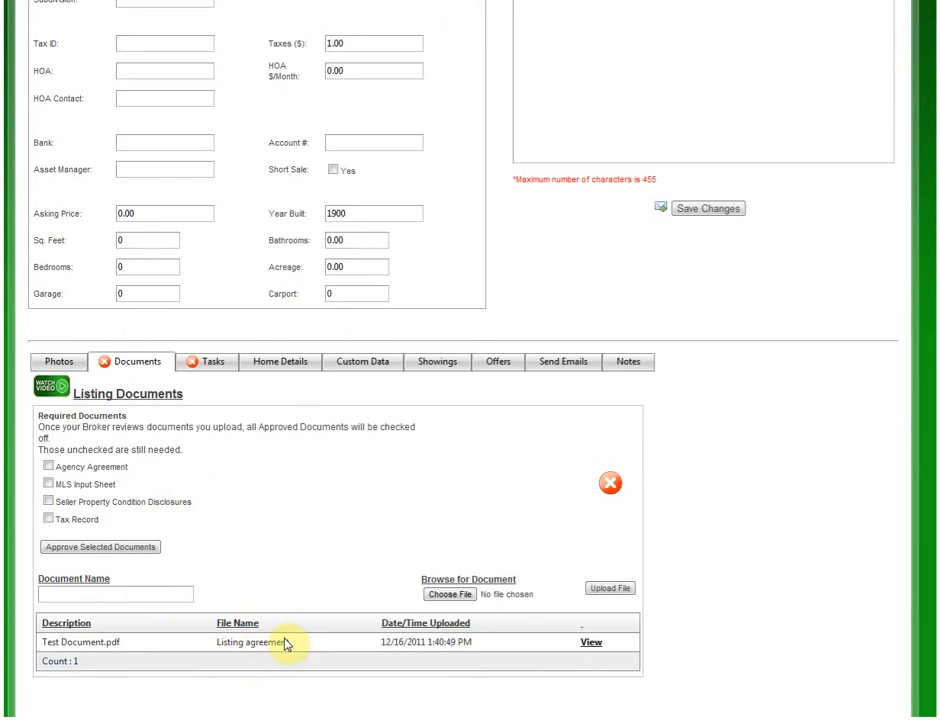
left_click(209, 364)
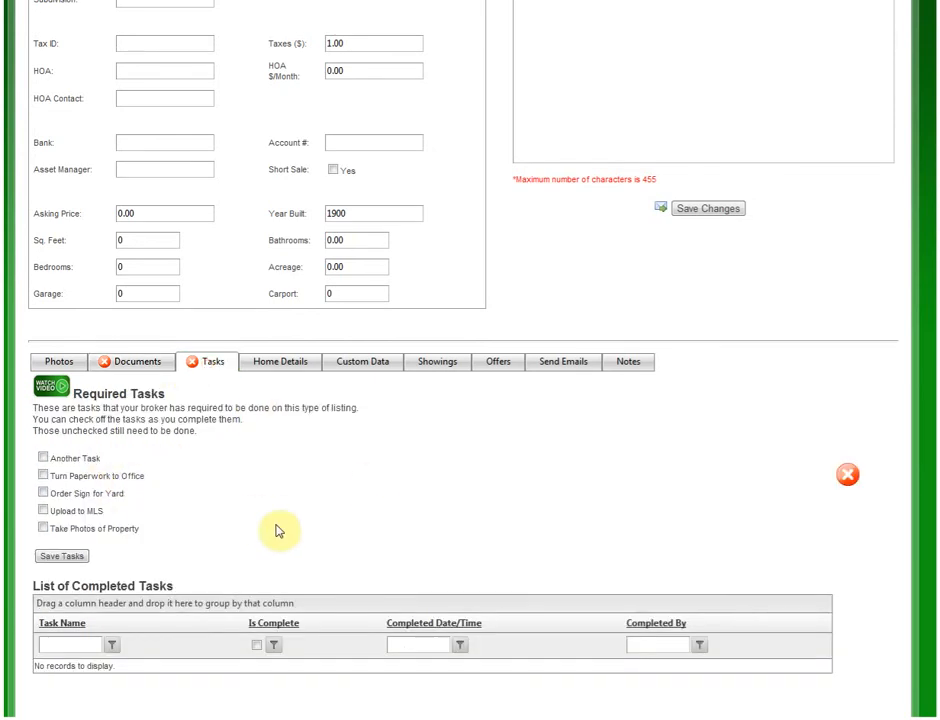
scroll(362, 524, "down", 1)
scroll(378, 525, "up", 3)
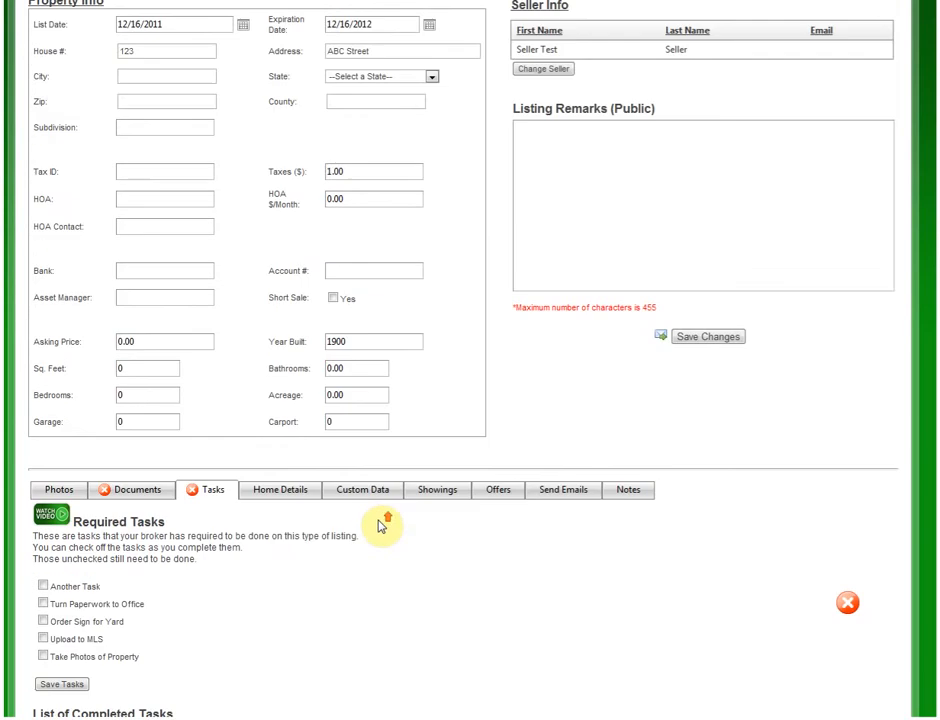
scroll(375, 525, "down", 2)
scroll(373, 522, "up", 2)
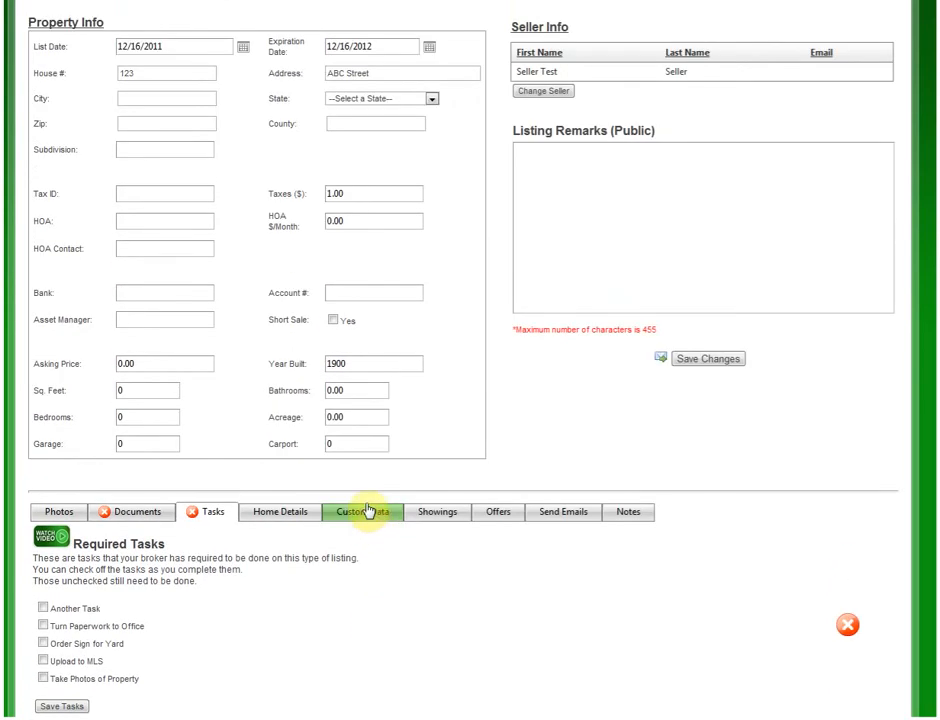
scroll(367, 511, "down", 3)
scroll(350, 508, "down", 1)
scroll(338, 505, "up", 7)
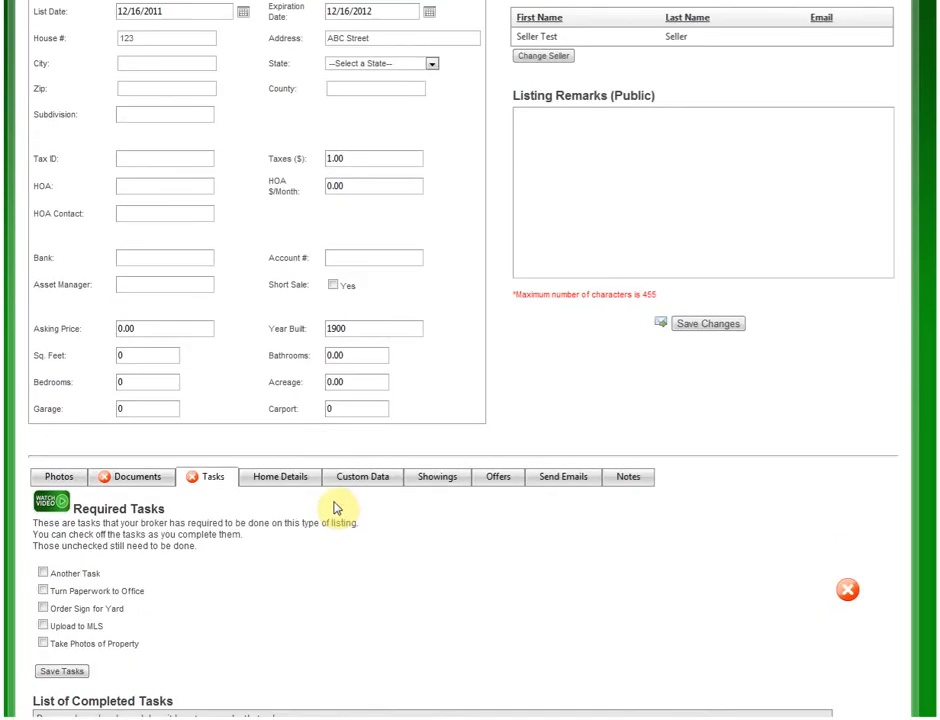
scroll(338, 500, "up", 3)
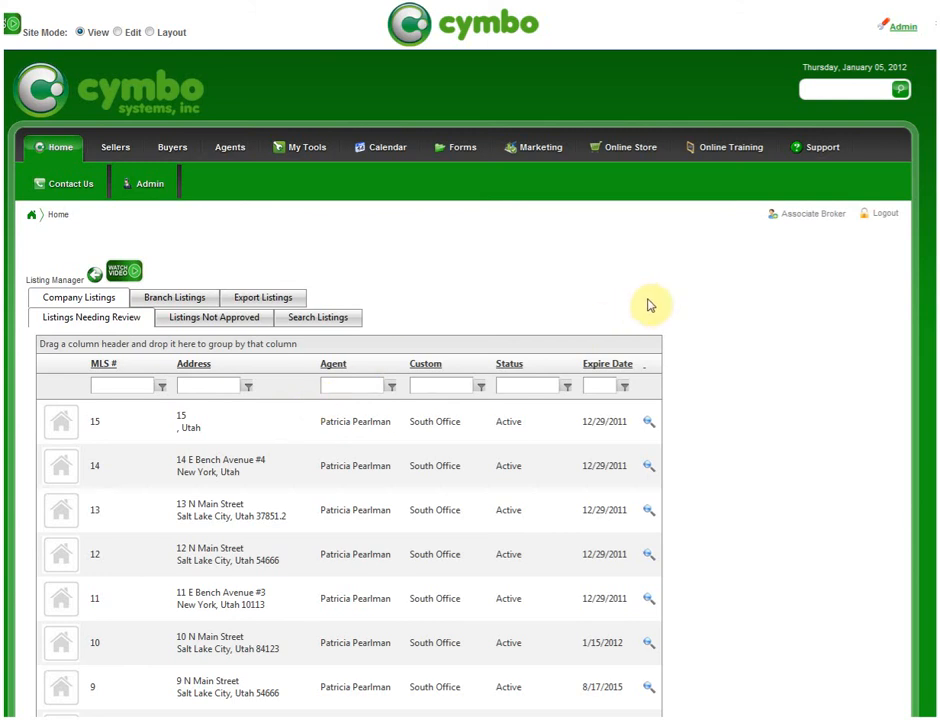
Open the $359,900.00 Buyer-Residential transaction from the company transactions awaiting review.
left_click(60, 150)
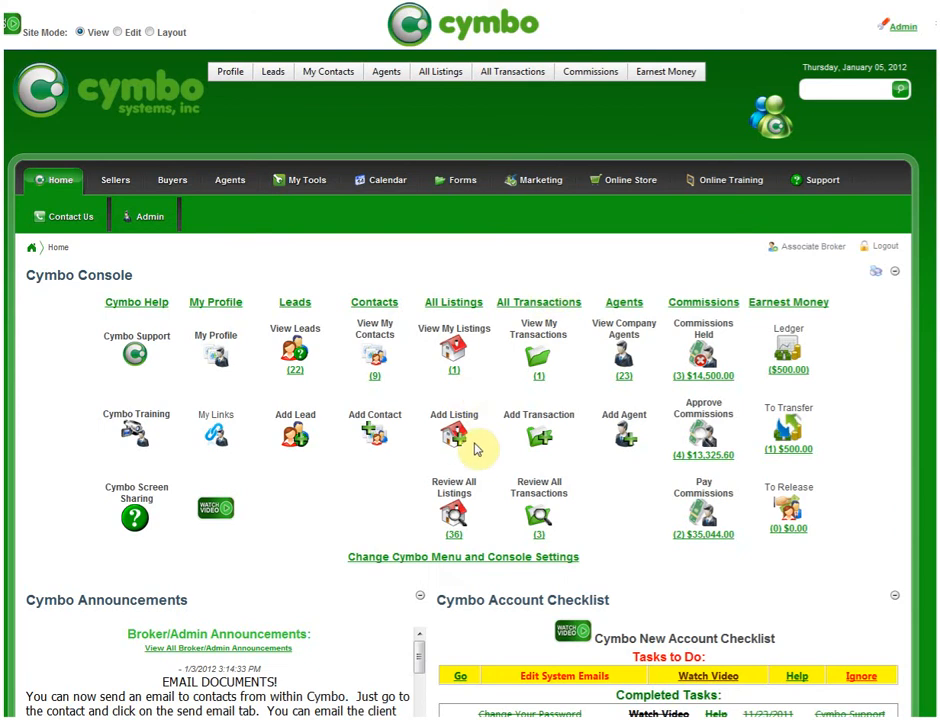
left_click(538, 541)
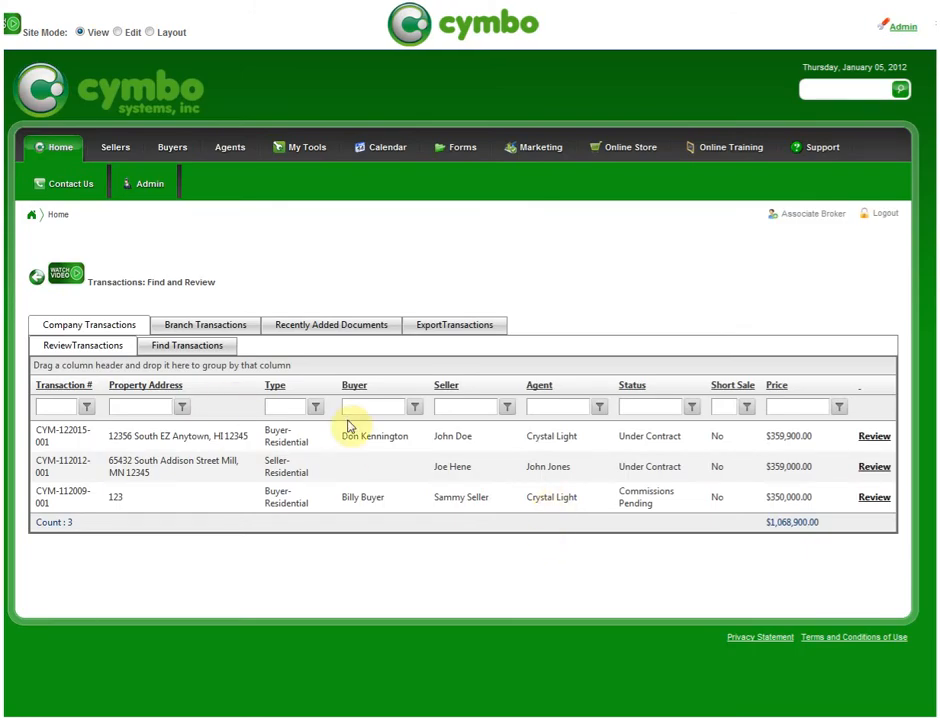
left_click(870, 438)
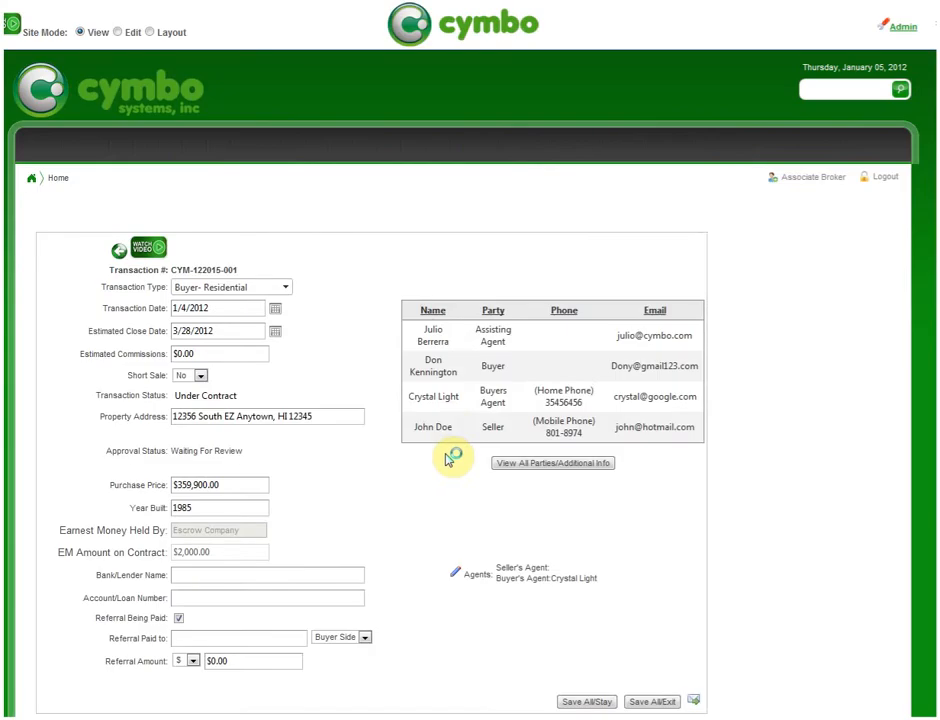
Look over the transaction's details, parties, agents and required documents.
scroll(357, 346, "down", 2)
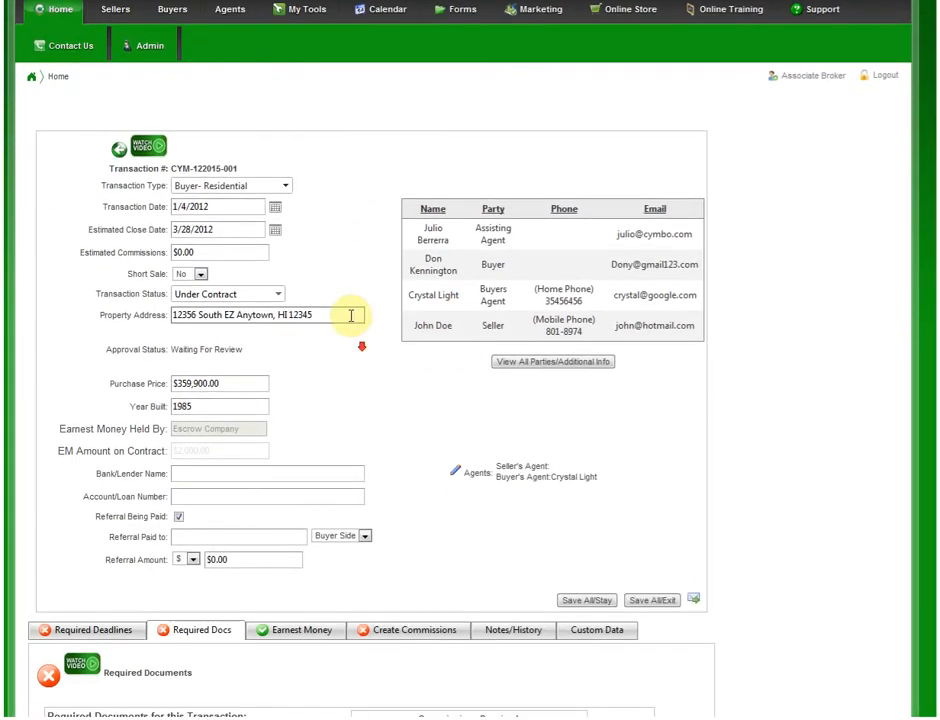
scroll(351, 315, "down", 2)
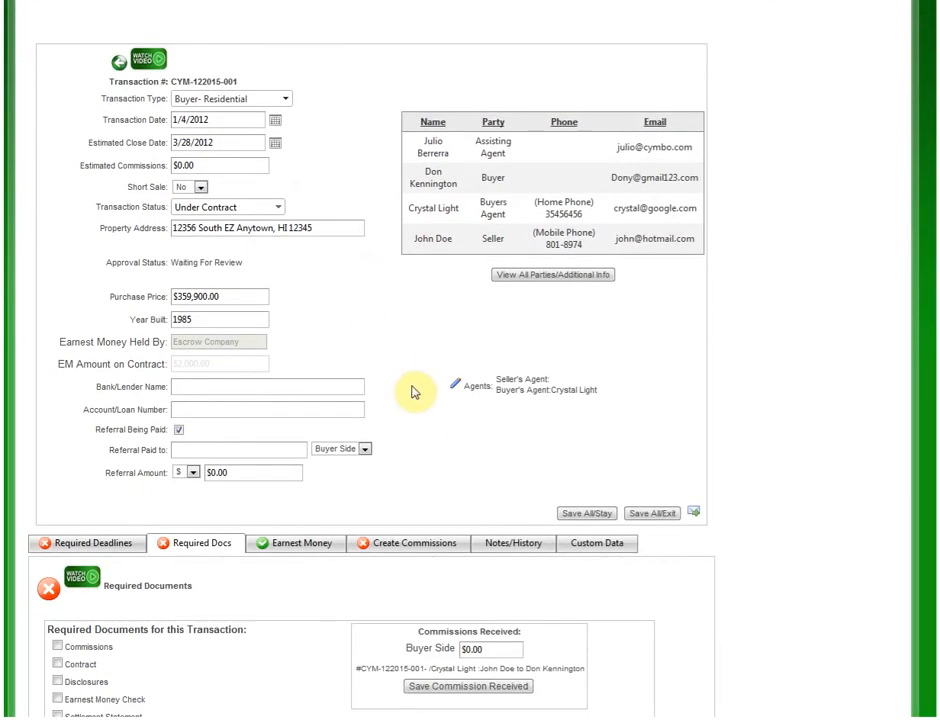
scroll(415, 392, "down", 1)
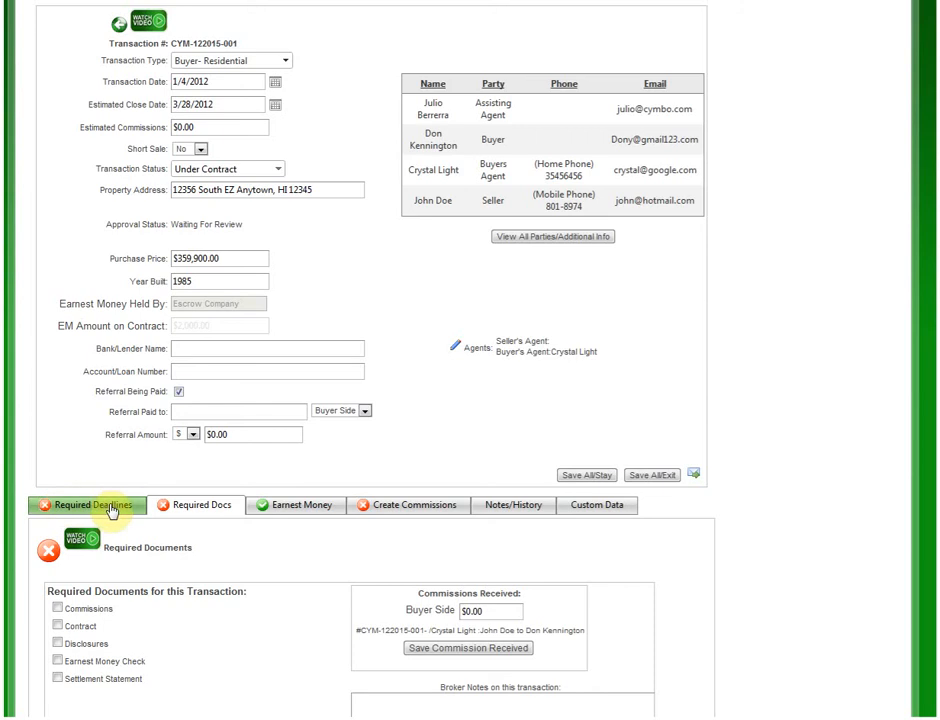
scroll(113, 511, "down", 4)
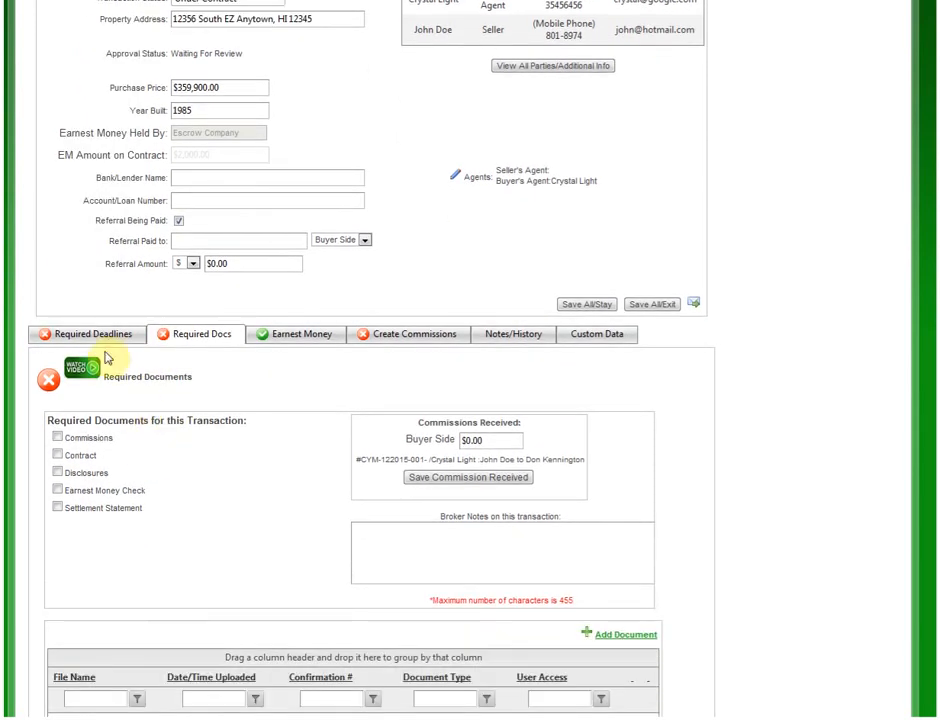
Show the transaction's required deadlines and examine them together with the contract details and dates already added.
left_click(92, 340)
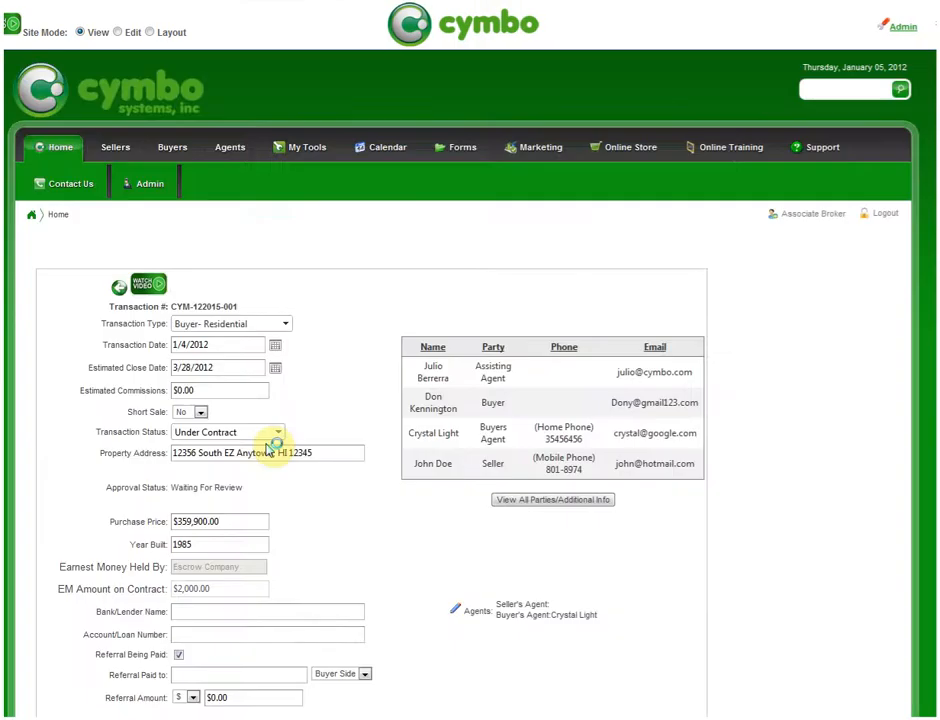
scroll(305, 392, "up", 3)
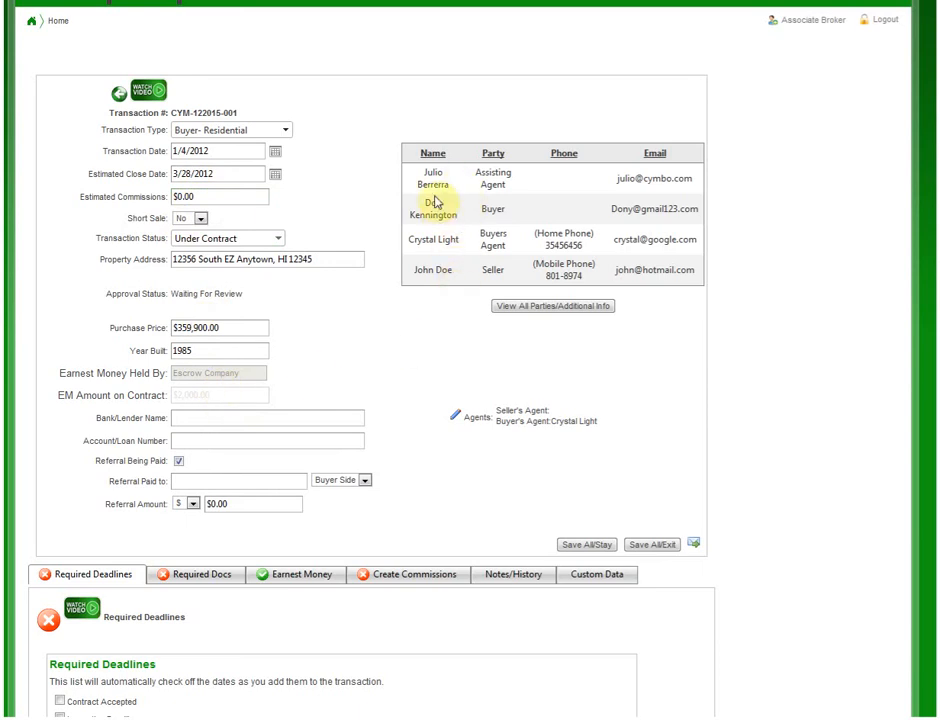
scroll(463, 330, "down", 1)
scroll(463, 330, "down", 4)
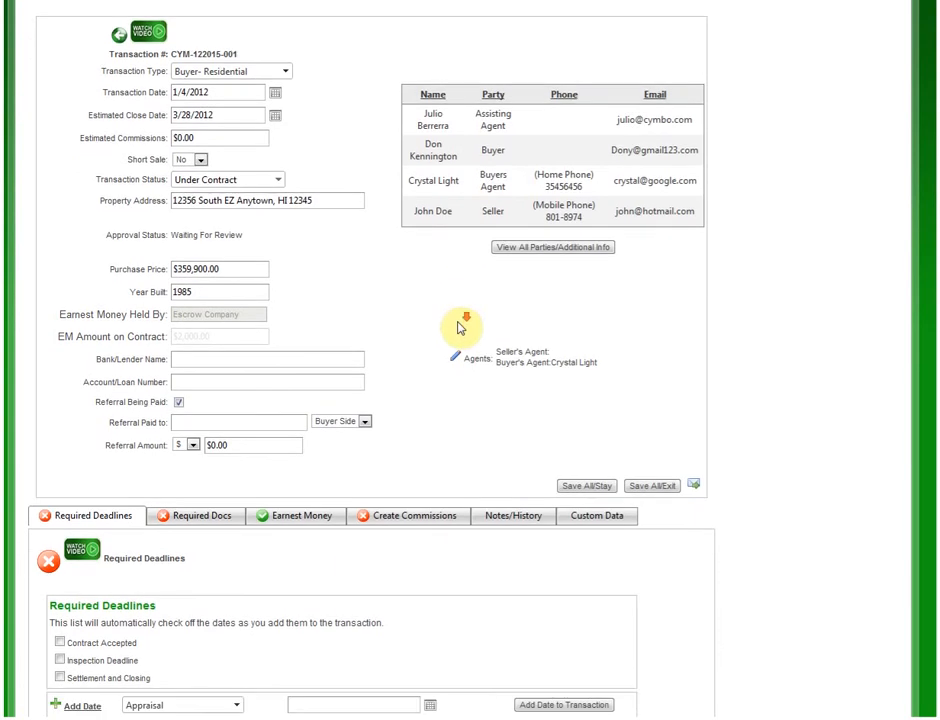
scroll(413, 260, "up", 3)
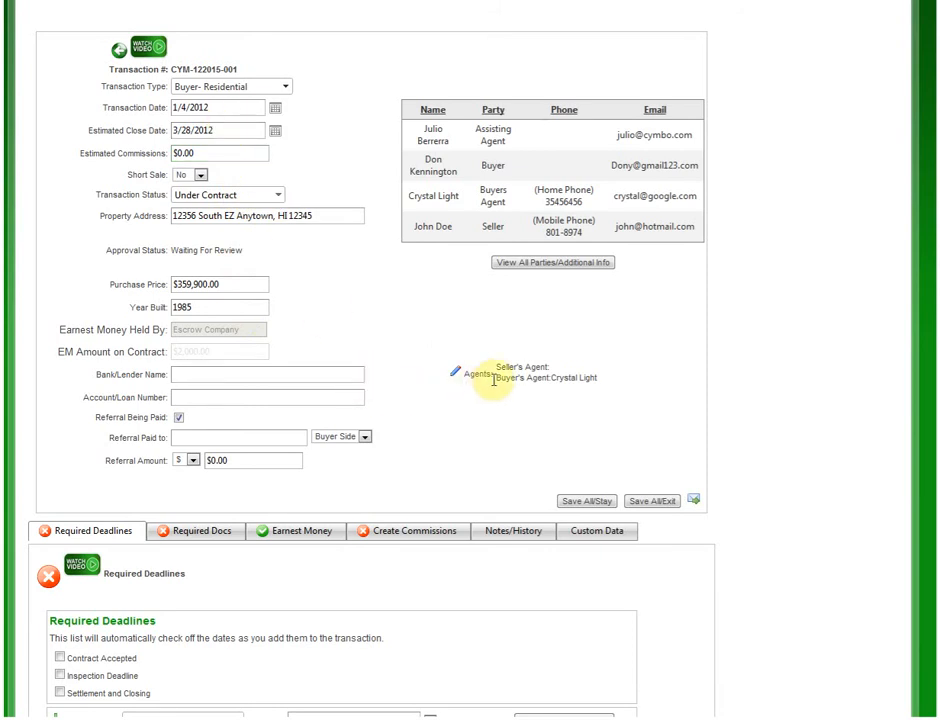
scroll(467, 462, "down", 2)
scroll(467, 462, "down", 3)
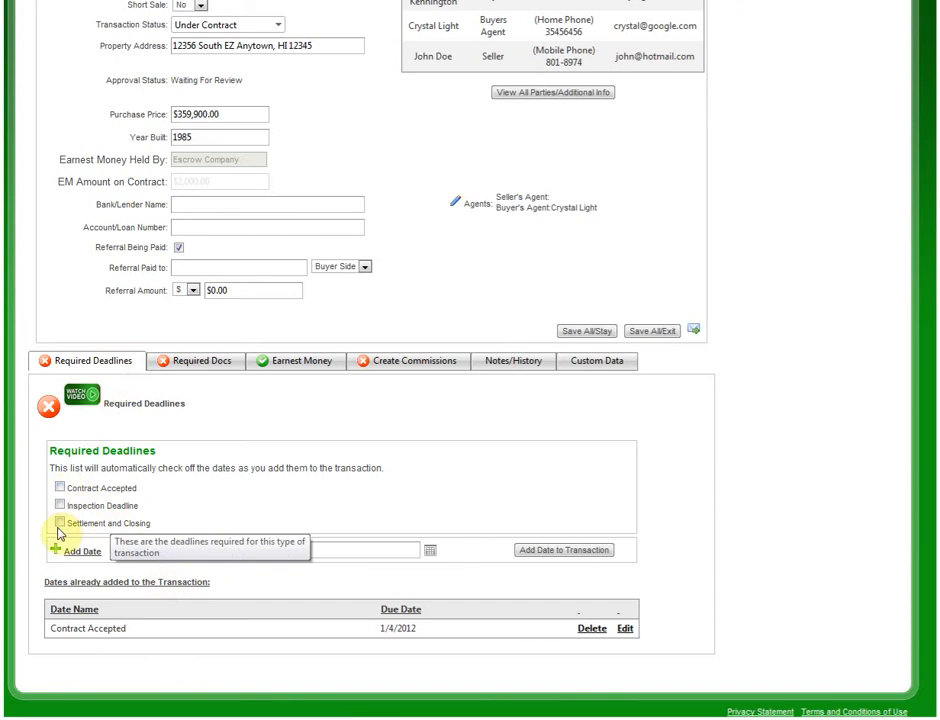
Mark Commissions, Contract, Disclosures, Earnest Money Check and Settlement Statement as received required documents, and save while staying in the transaction.
left_click(209, 376)
scroll(290, 424, "down", 1)
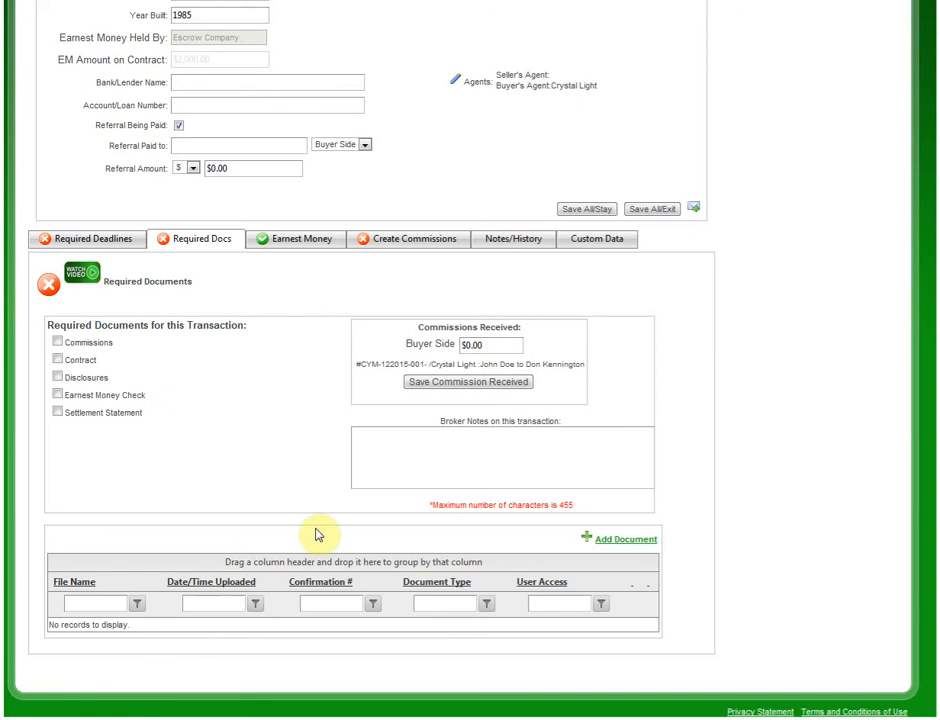
left_click(57, 343)
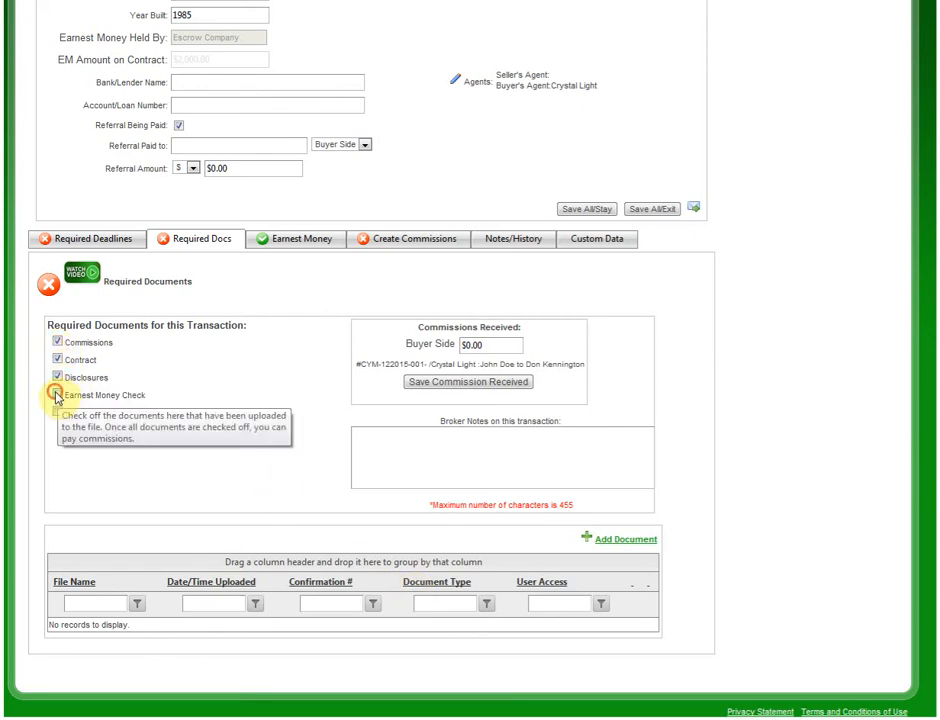
left_click(57, 395)
left_click(57, 412)
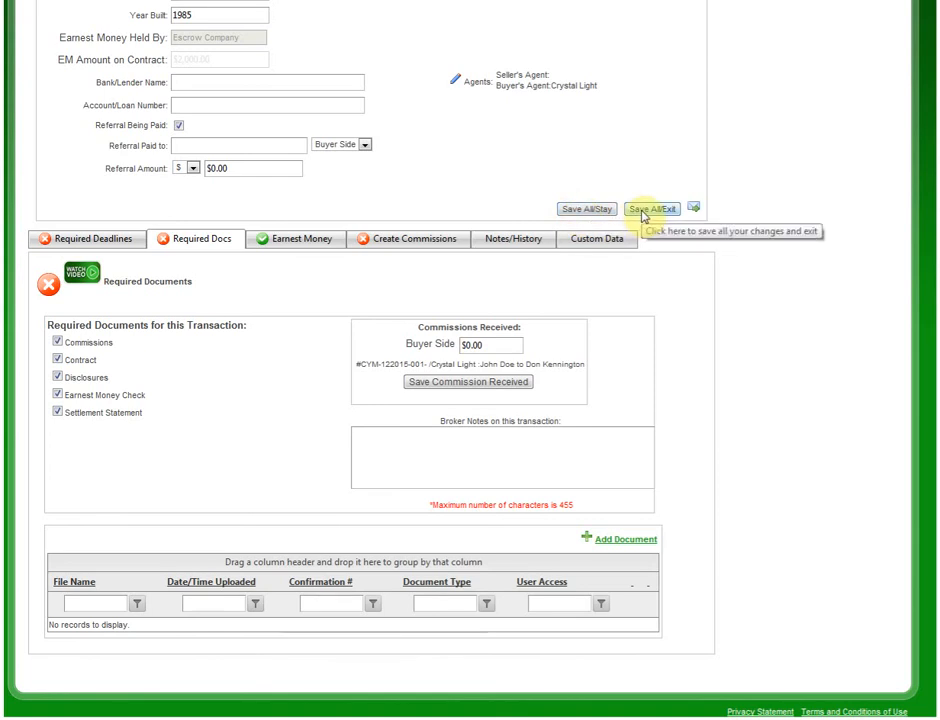
left_click(590, 212)
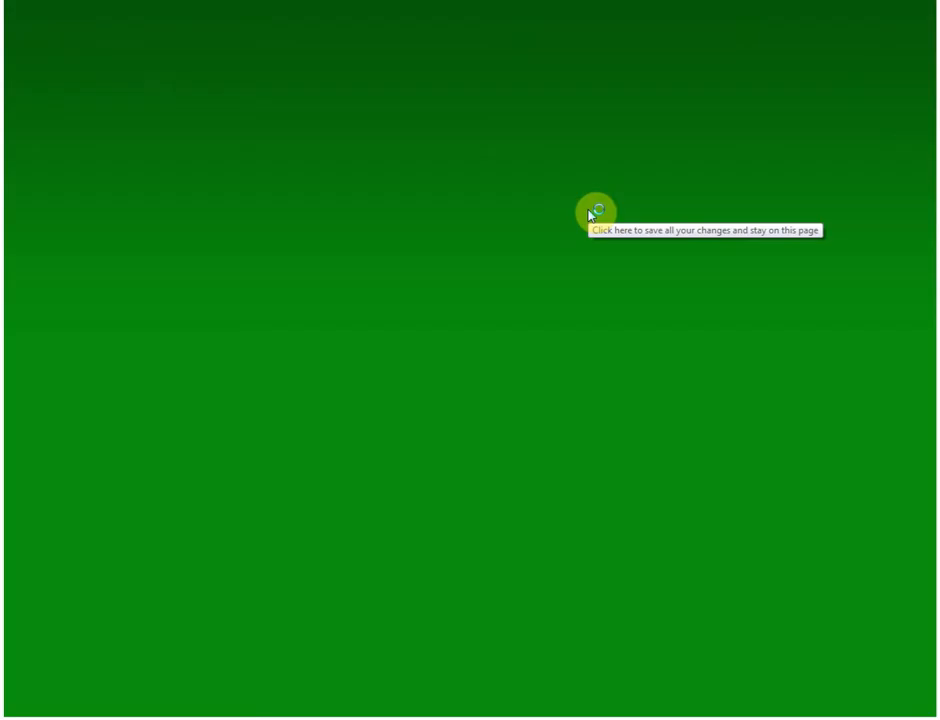
Enter $5,000.00 as the buyer-side commission received in the required documents section and save the commission received.
scroll(425, 435, "down", 4)
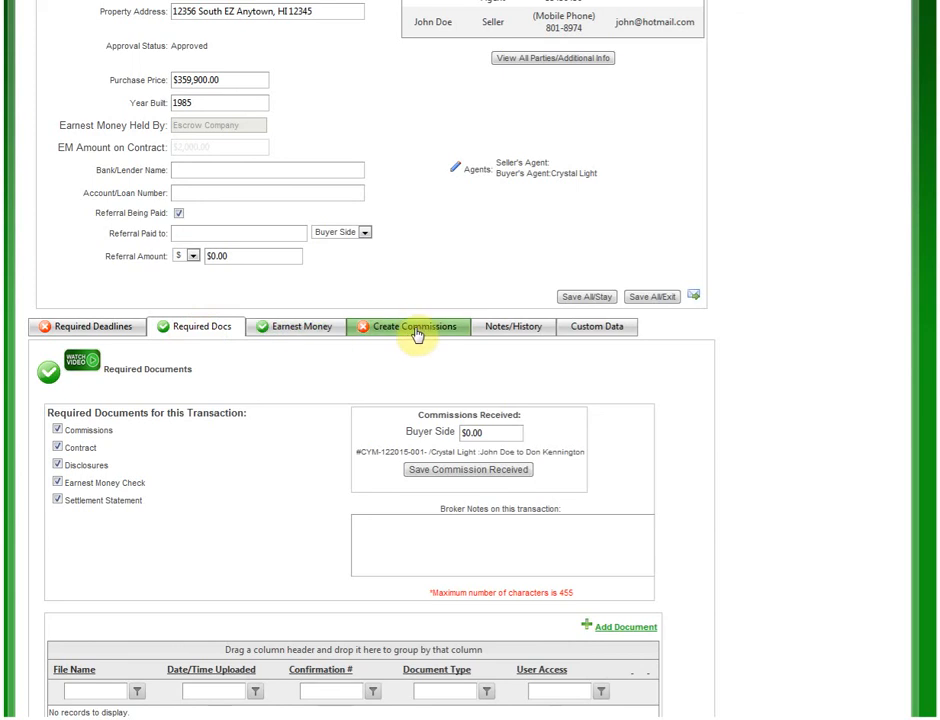
scroll(402, 333, "down", 2)
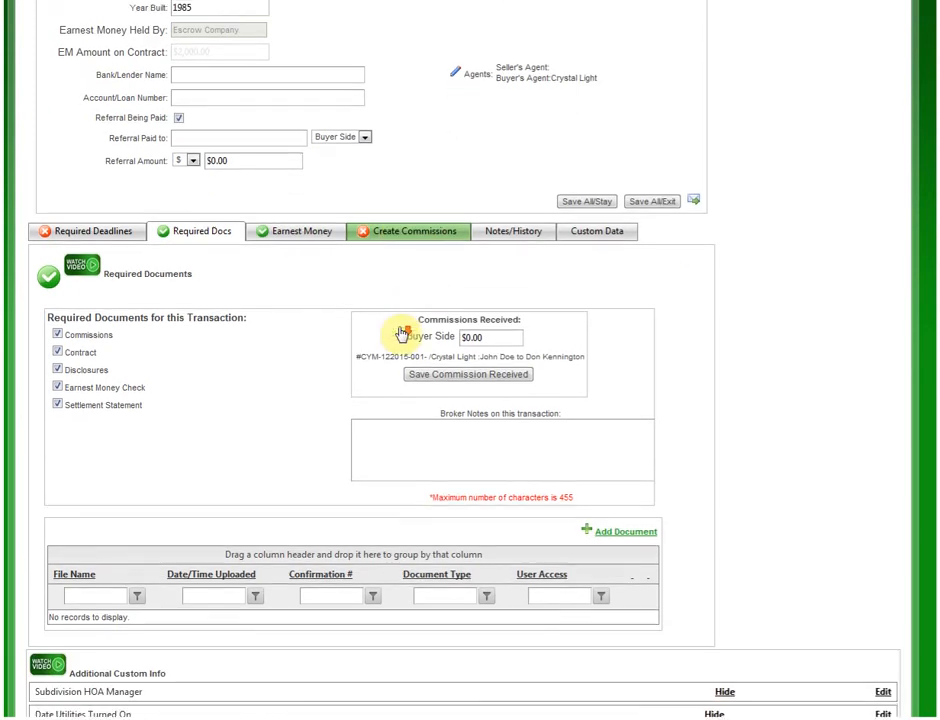
scroll(402, 333, "down", 1)
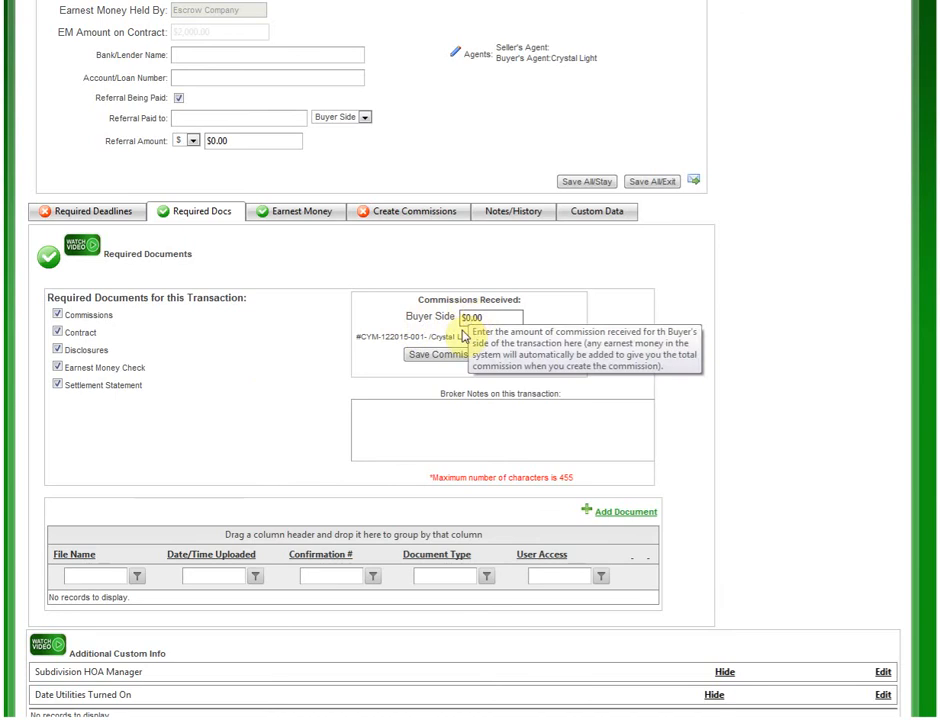
left_click(490, 318)
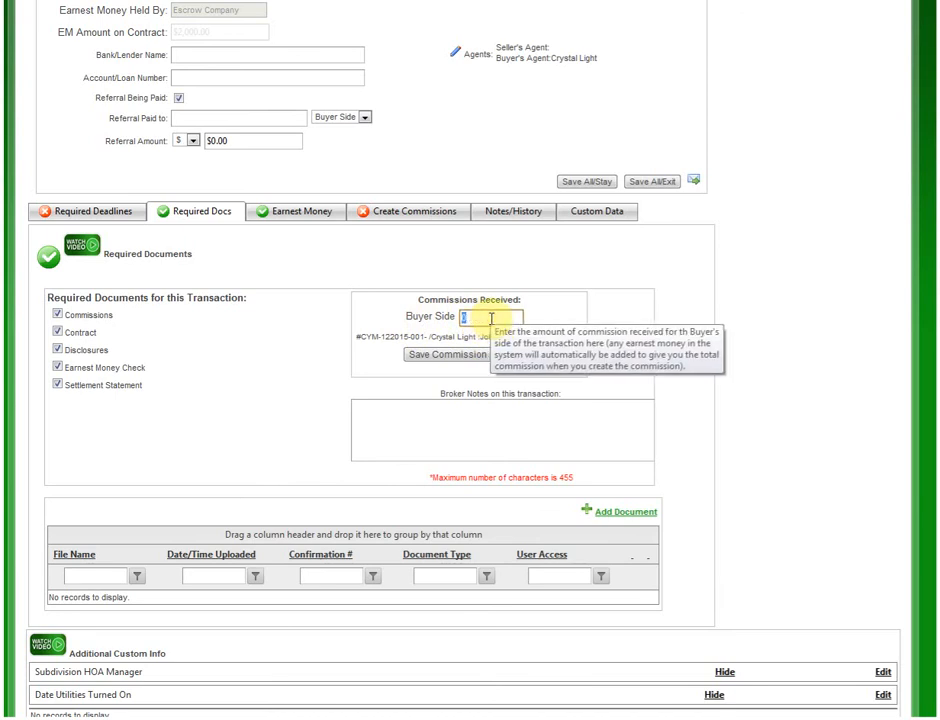
key("Tab")
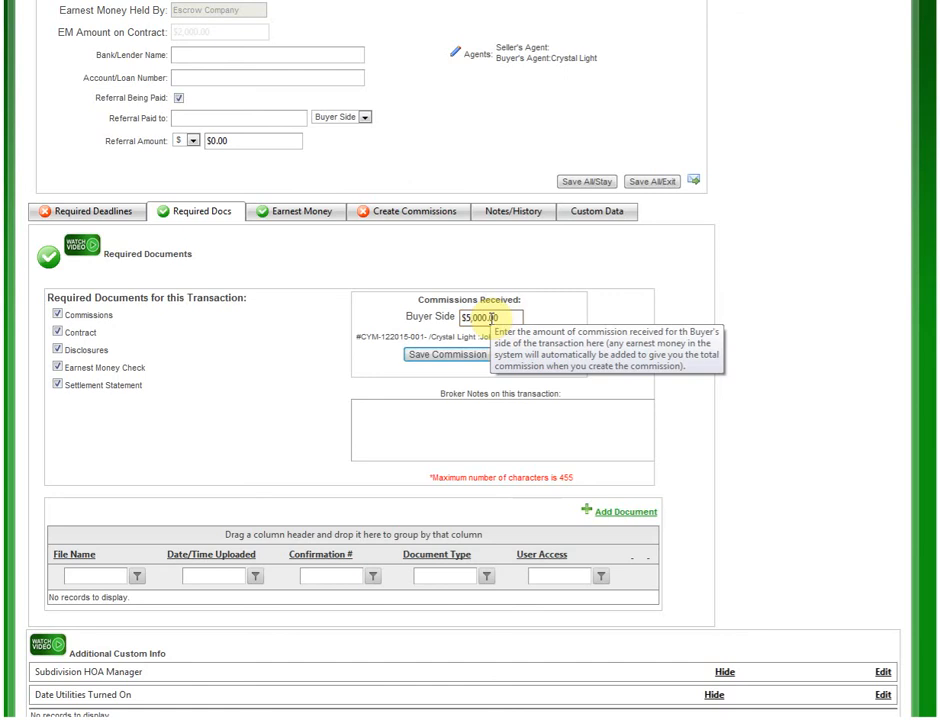
left_click(431, 355)
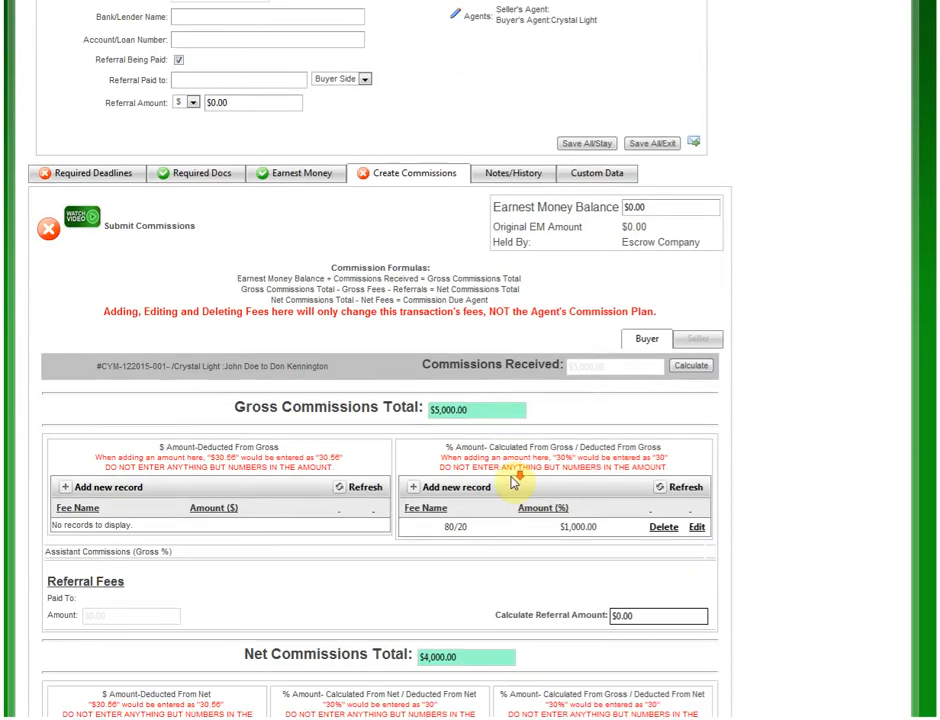
Calculate the buyer-side commissions for the transaction from the commission received.
scroll(514, 481, "down", 2)
scroll(513, 460, "up", 2)
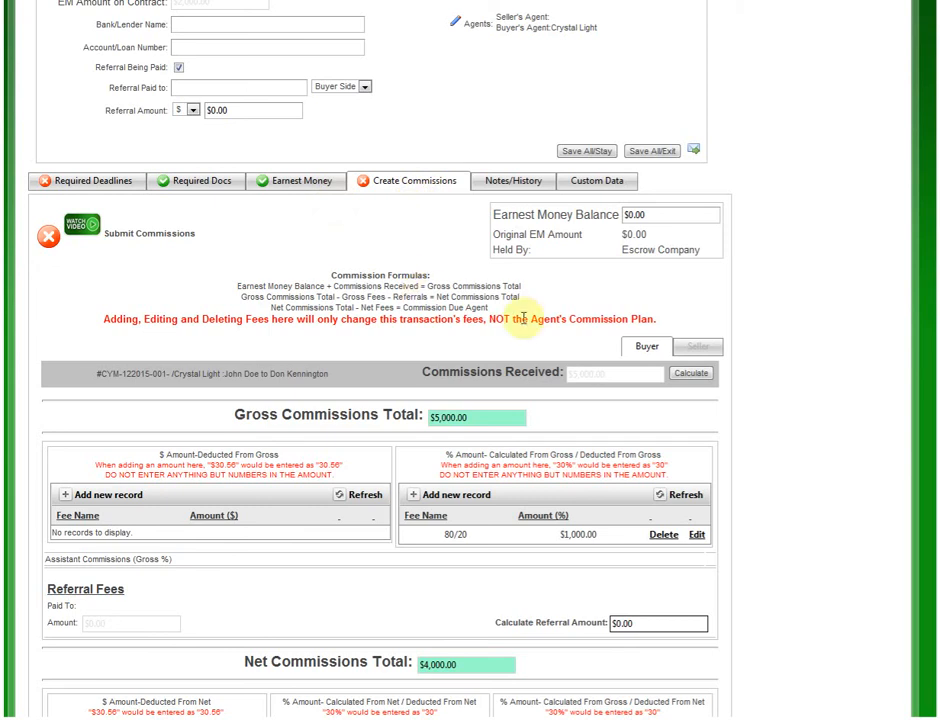
left_click(700, 376)
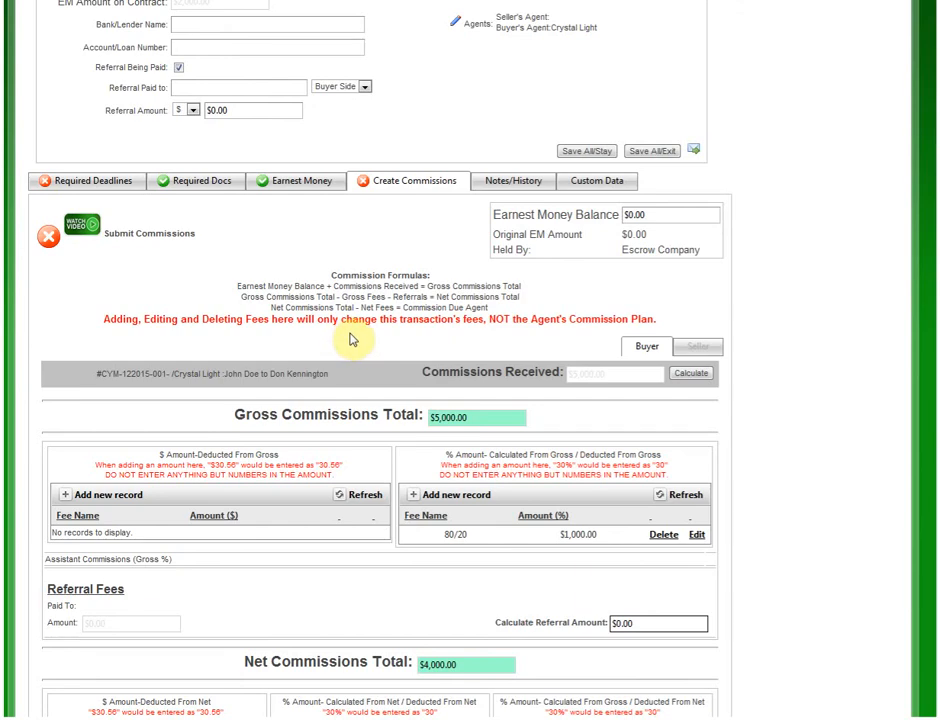
Examine the commission formulas, gross and net fee deductions, referral fees, assistant commissions and commission due to the agent.
scroll(350, 340, "down", 4)
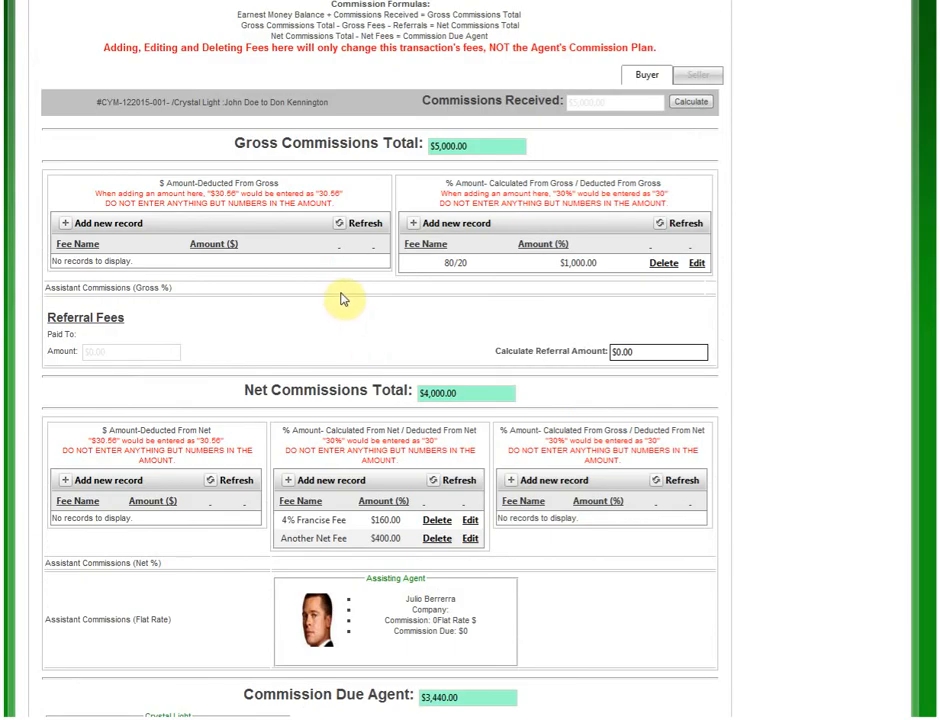
scroll(345, 298, "up", 4)
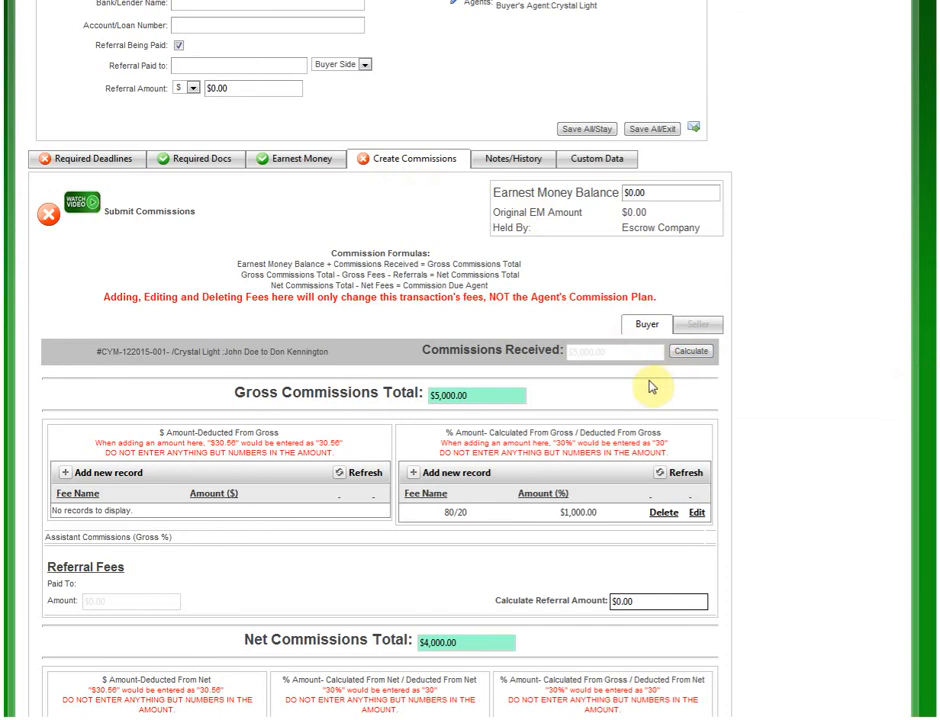
scroll(645, 378, "down", 1)
scroll(598, 338, "down", 2)
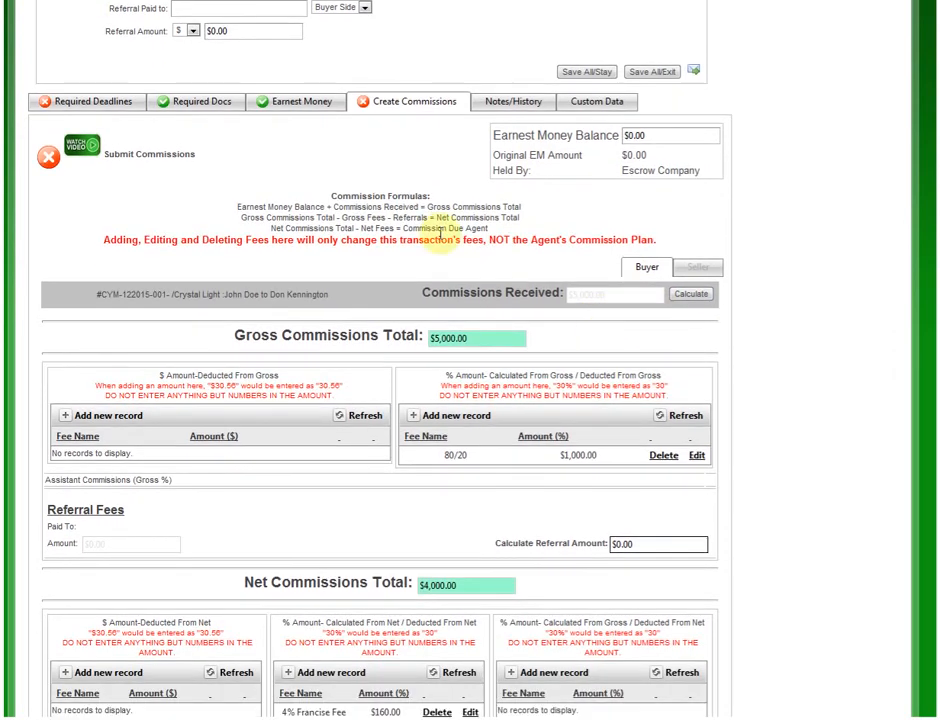
mouse_move(398, 330)
scroll(398, 330, "down", 5)
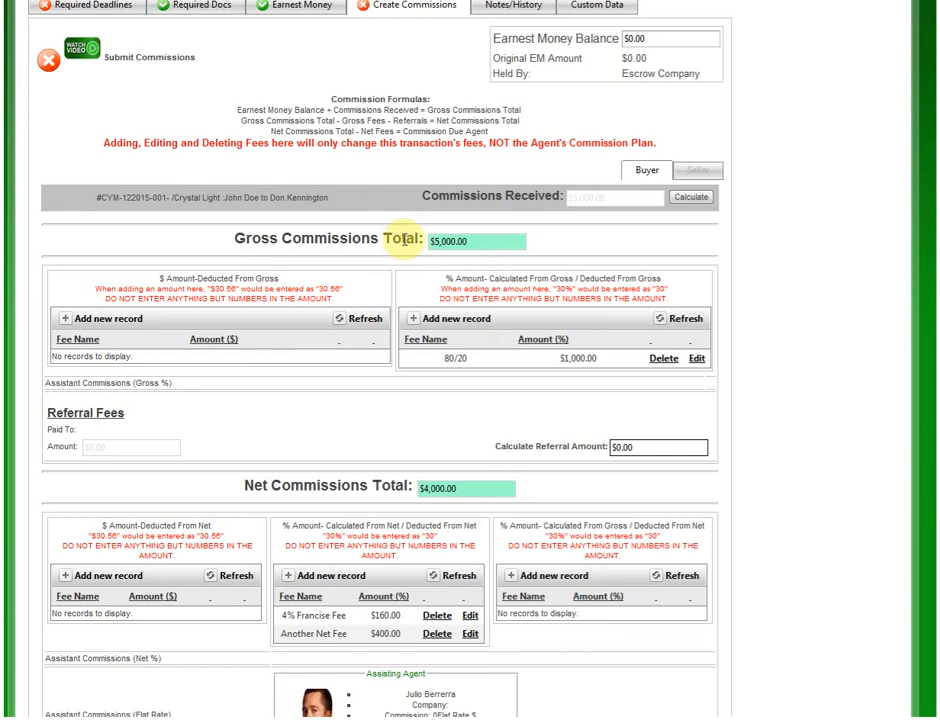
mouse_move(445, 249)
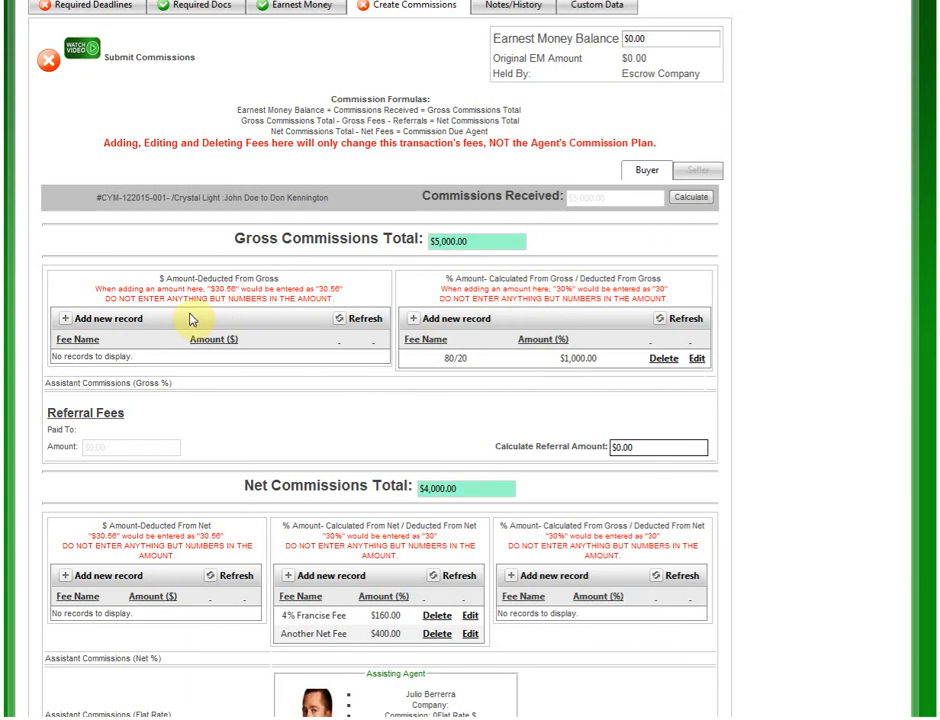
scroll(183, 316, "down", 2)
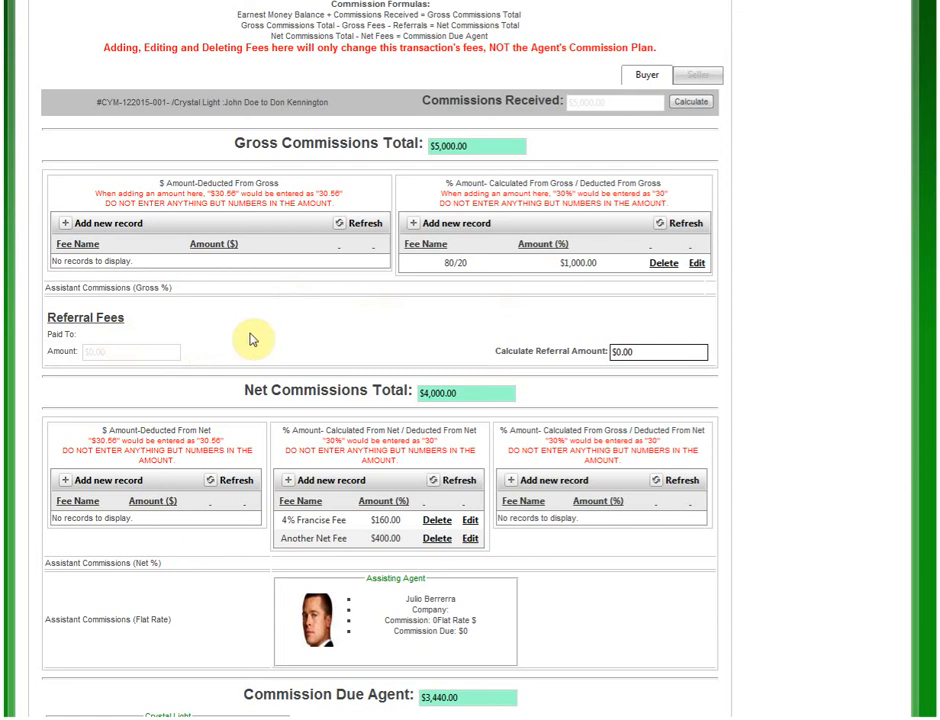
scroll(255, 337, "down", 2)
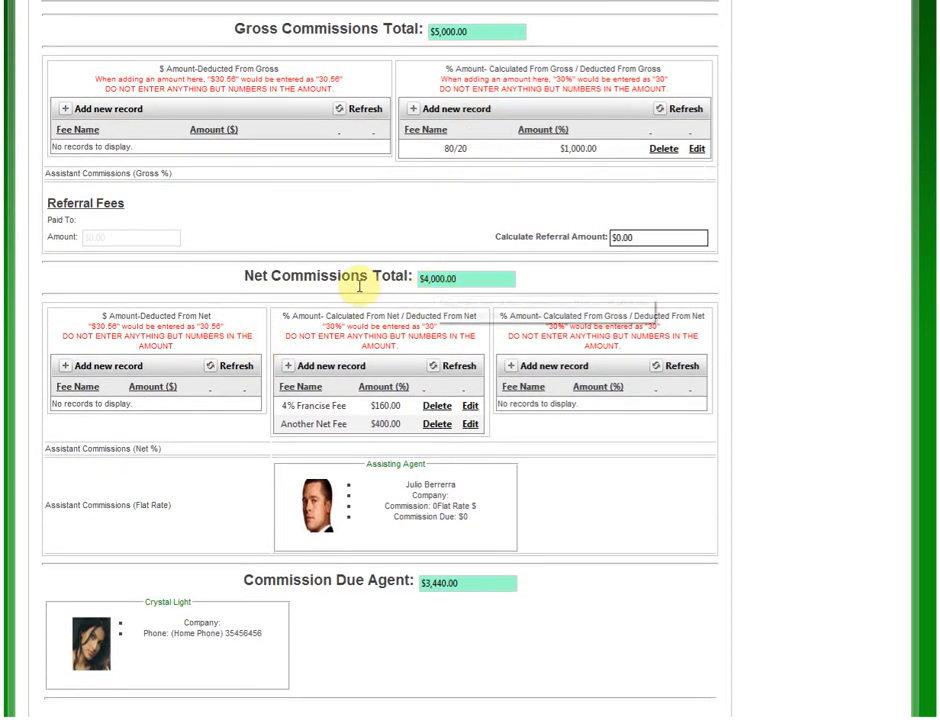
mouse_move(440, 282)
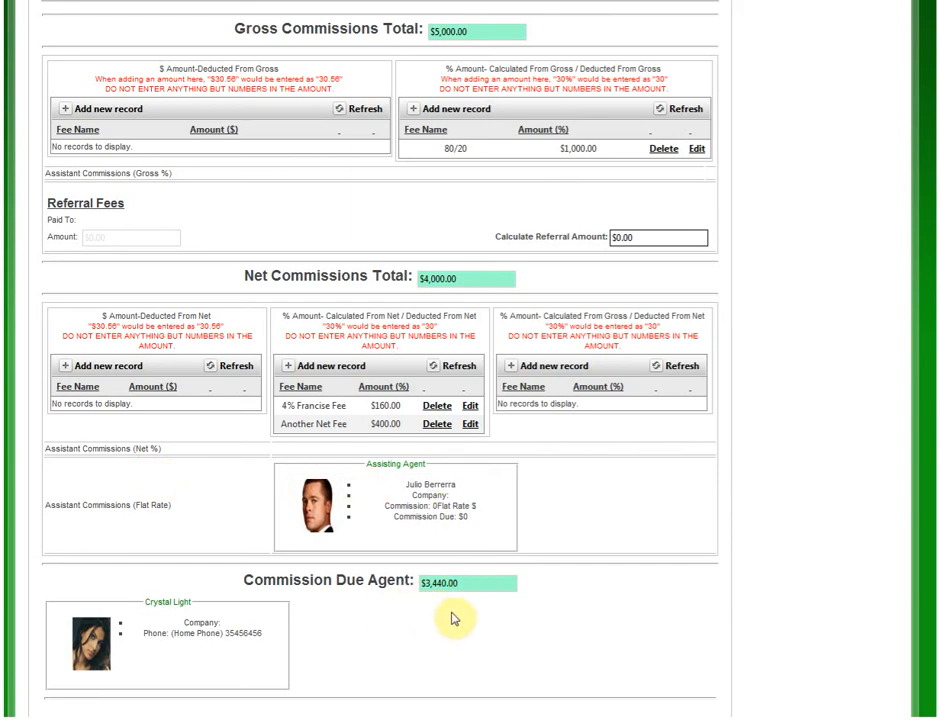
Save all changes to the transaction while staying in it.
scroll(450, 616, "up", 1)
scroll(455, 617, "up", 2)
scroll(453, 617, "up", 1)
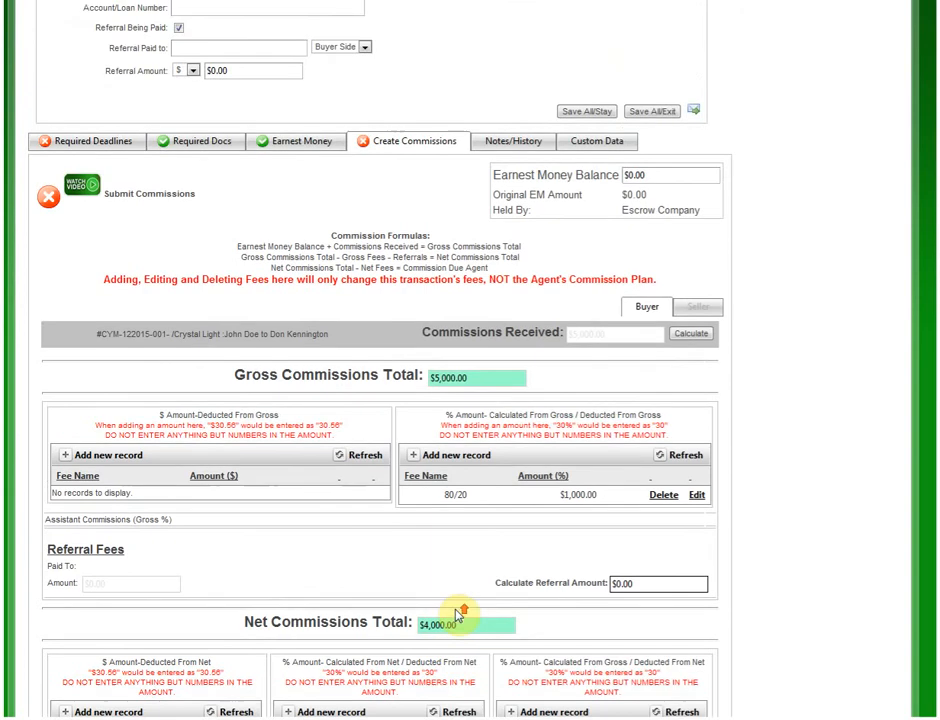
left_click(592, 172)
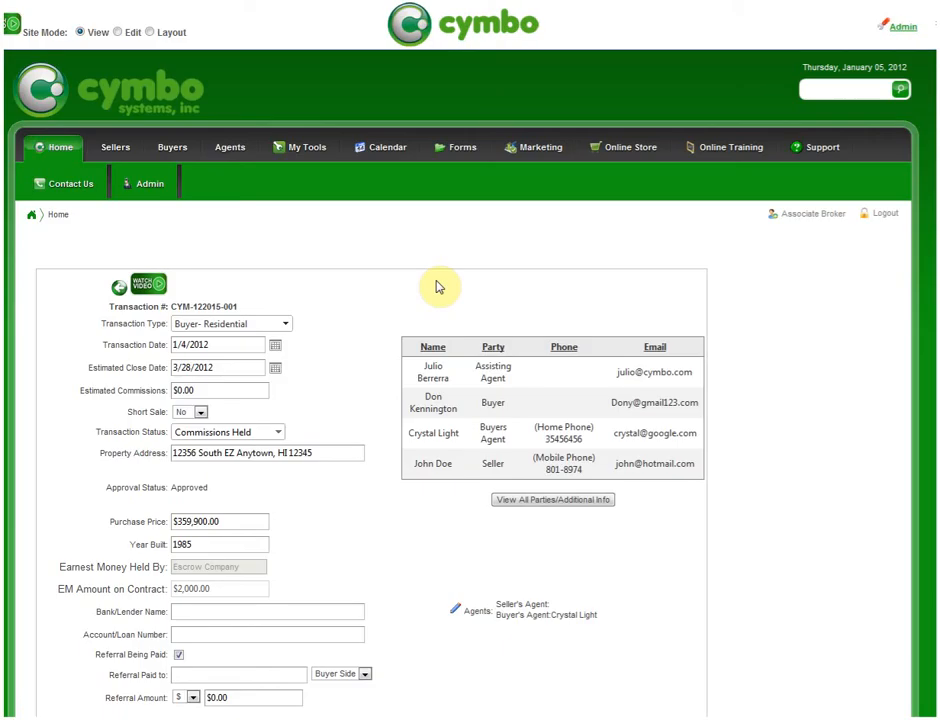
Show the transaction's notes and history and review the logged entries.
scroll(451, 466, "down", 4)
scroll(520, 452, "down", 1)
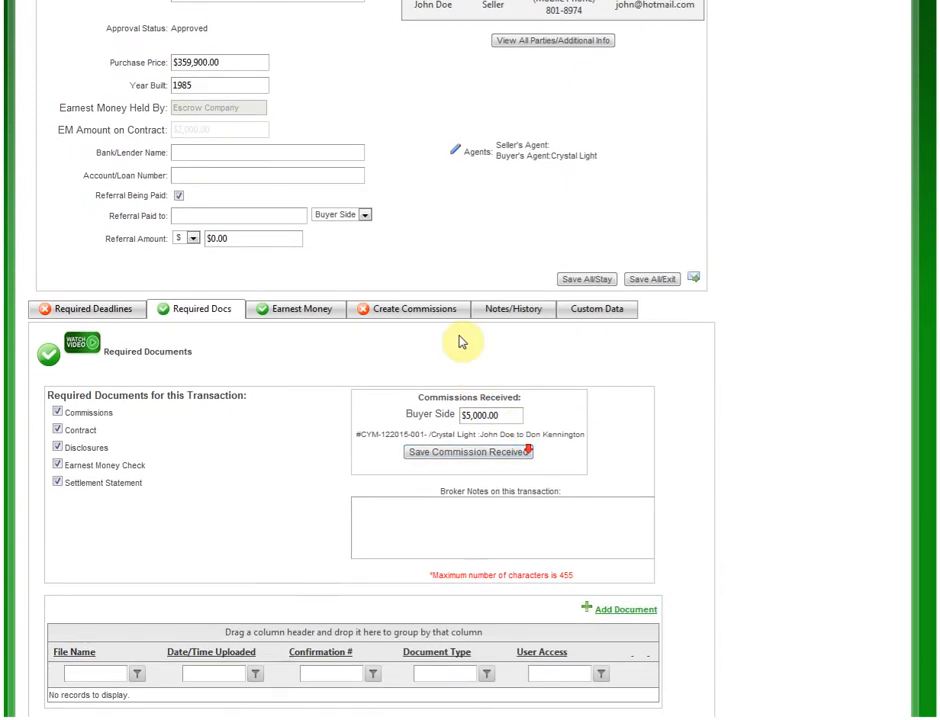
left_click(505, 312)
scroll(460, 361, "down", 6)
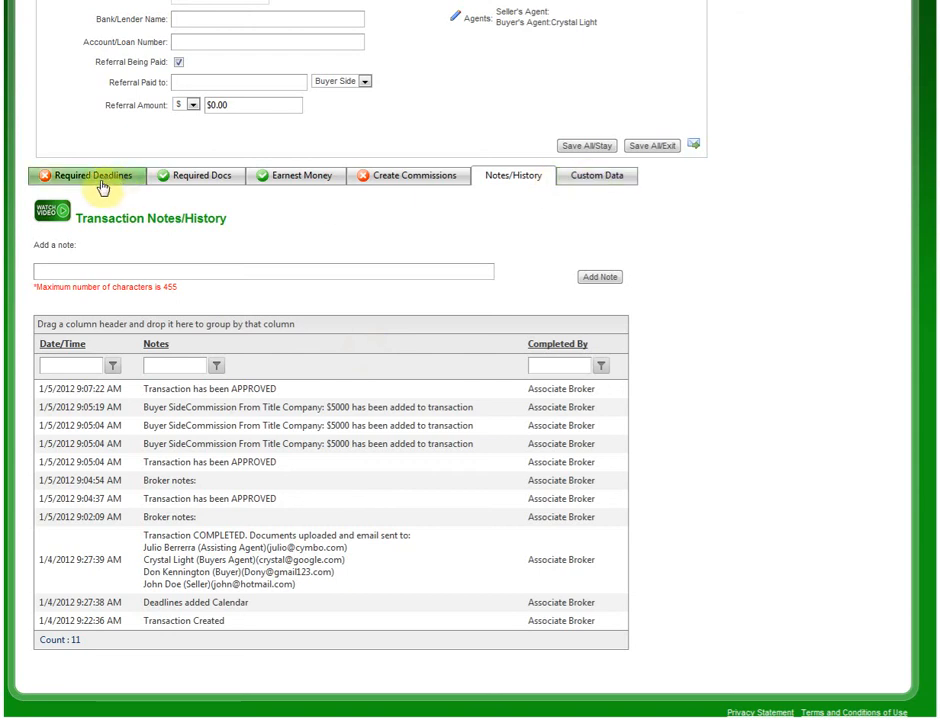
Return to commission creation and look over the buyer-side breakdown through to the option for saving and submitting commissions for approval.
scroll(130, 185, "up", 1)
scroll(130, 185, "up", 2)
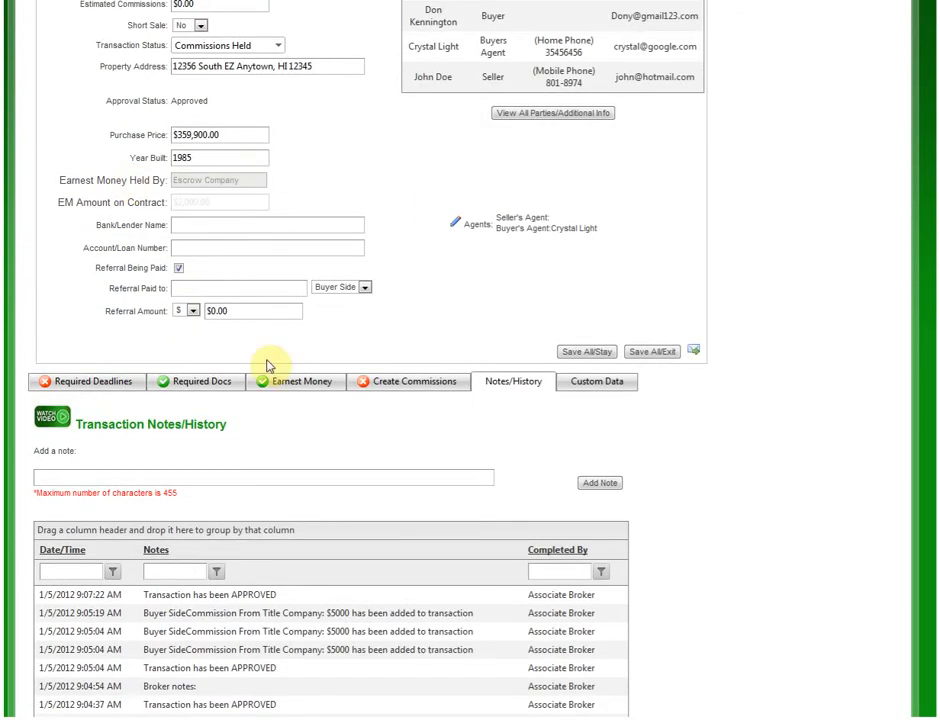
left_click(404, 389)
scroll(388, 450, "down", 1)
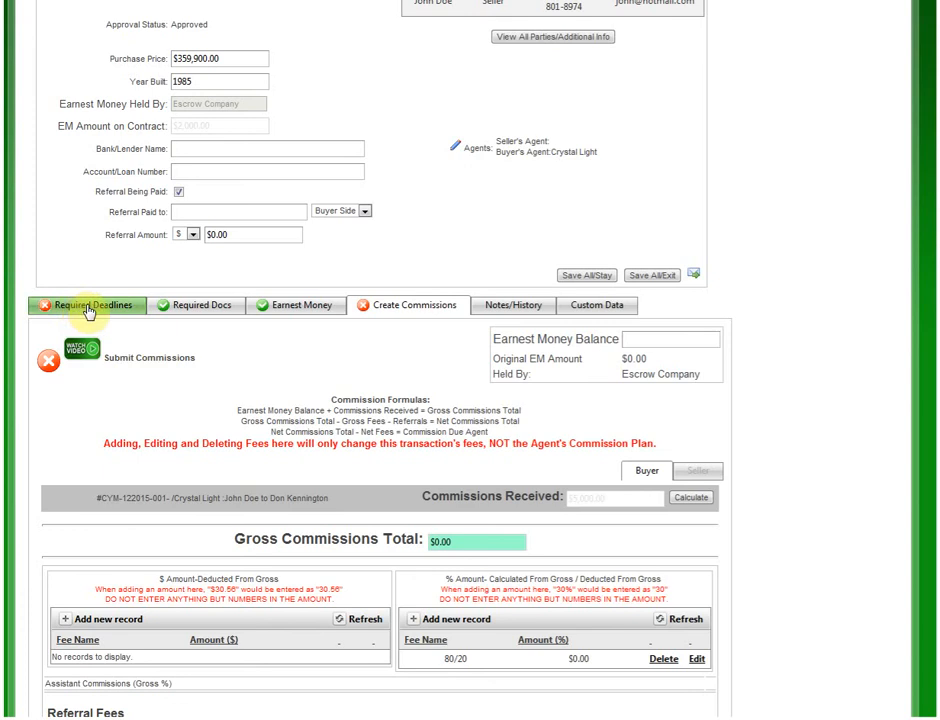
scroll(350, 370, "down", 3)
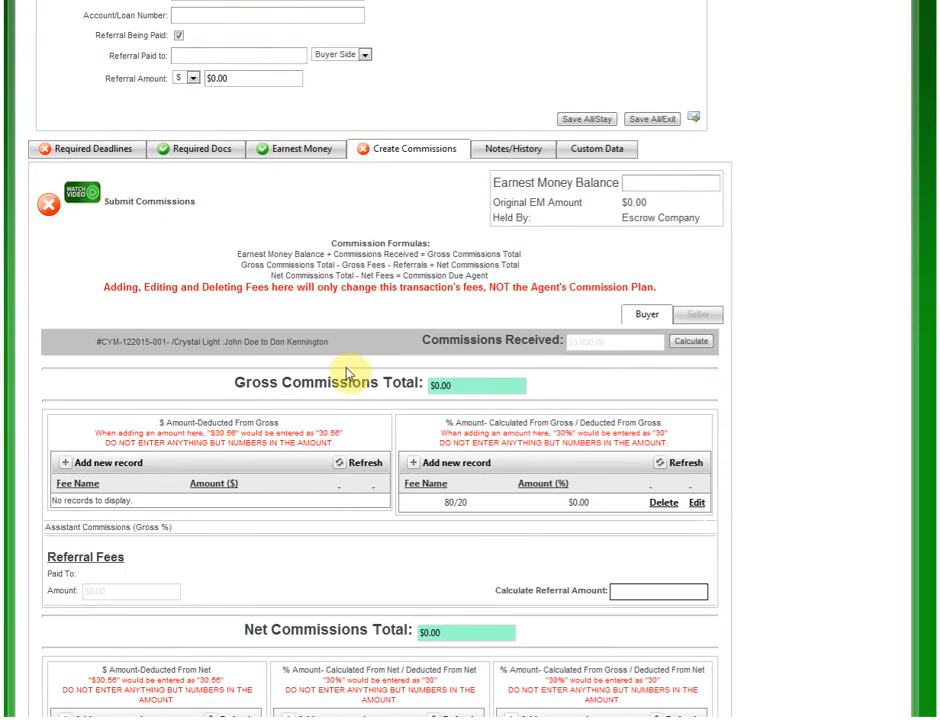
scroll(370, 340, "down", 1)
scroll(386, 300, "up", 2)
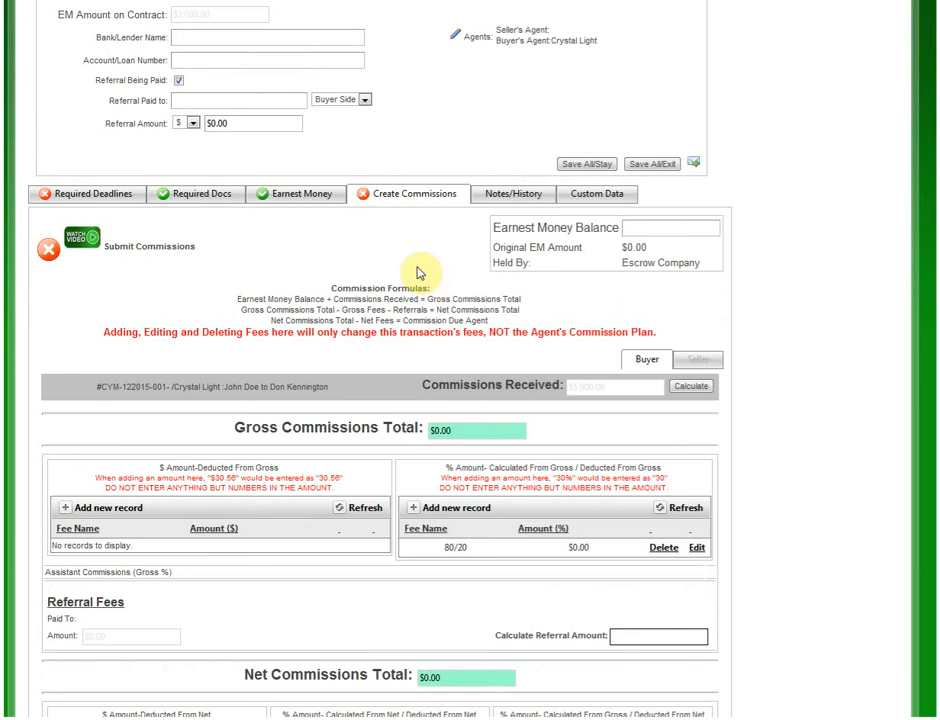
scroll(426, 262, "up", 2)
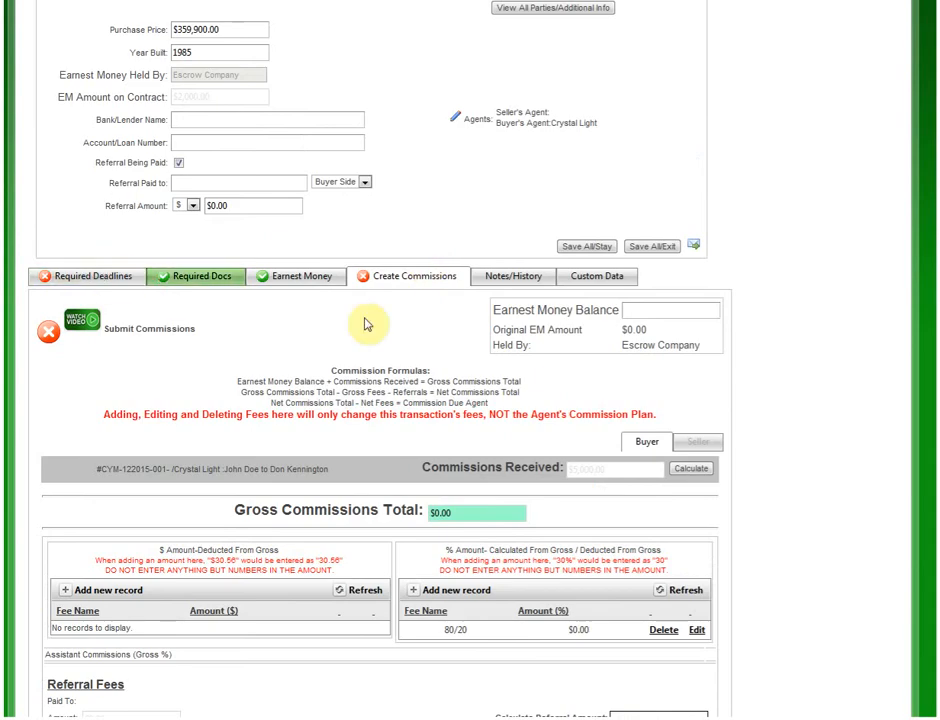
scroll(358, 380, "up", 2)
scroll(363, 393, "down", 5)
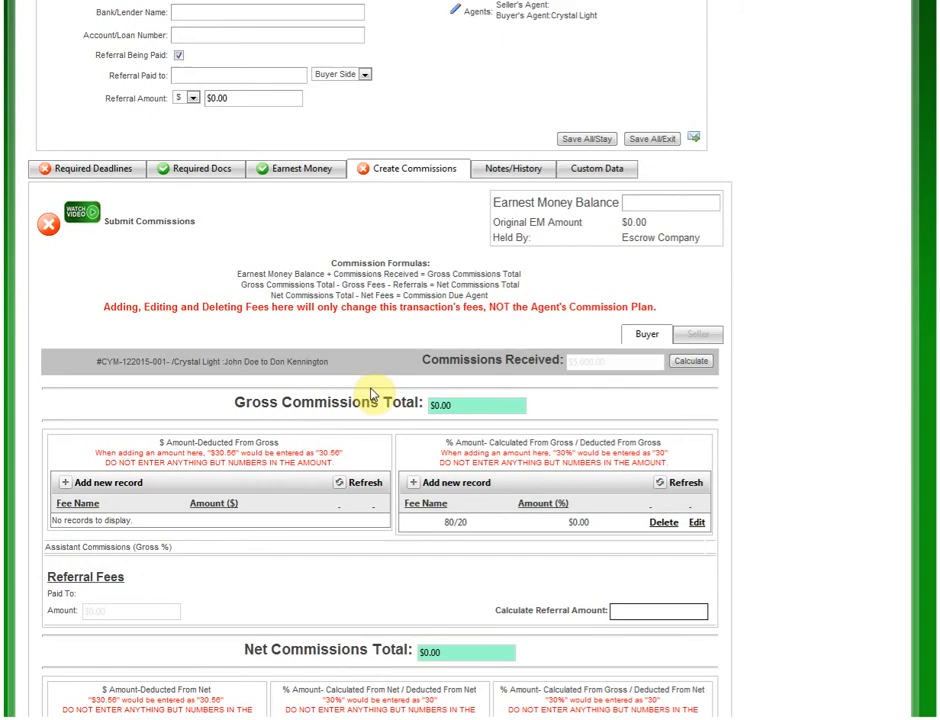
scroll(370, 393, "down", 2)
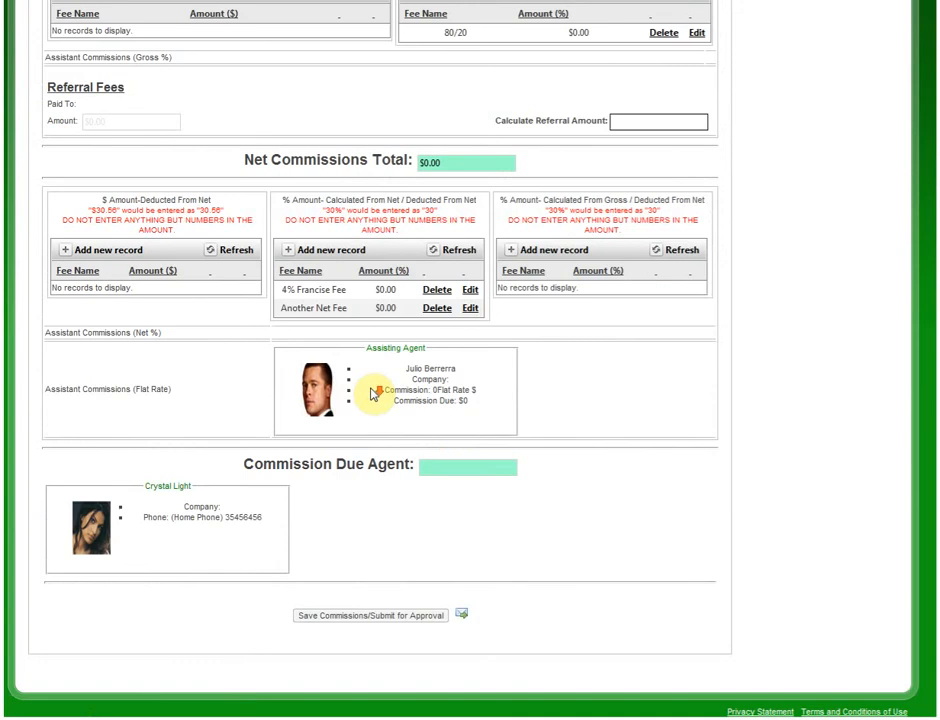